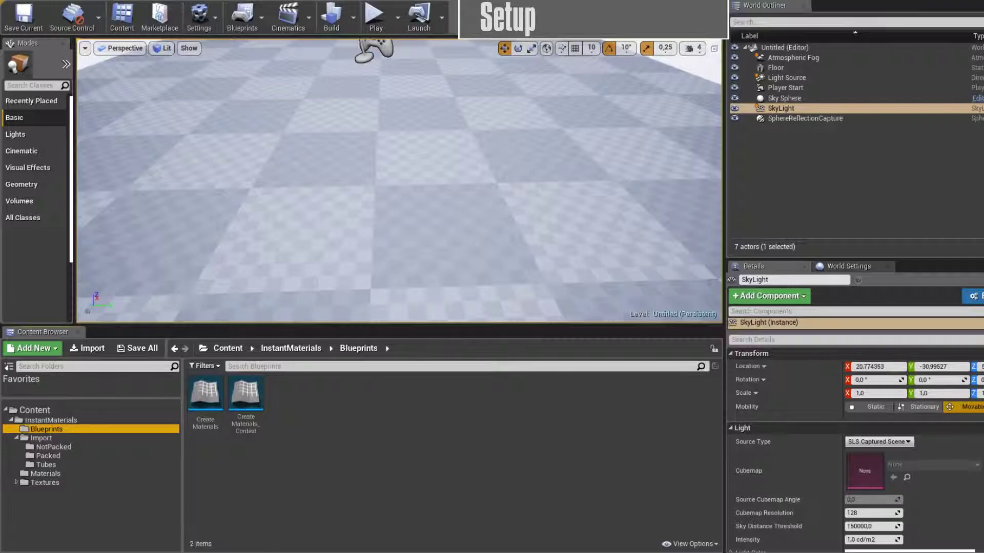
Search the project's plugins for "script", including the Built-In category.
left_click(211, 17)
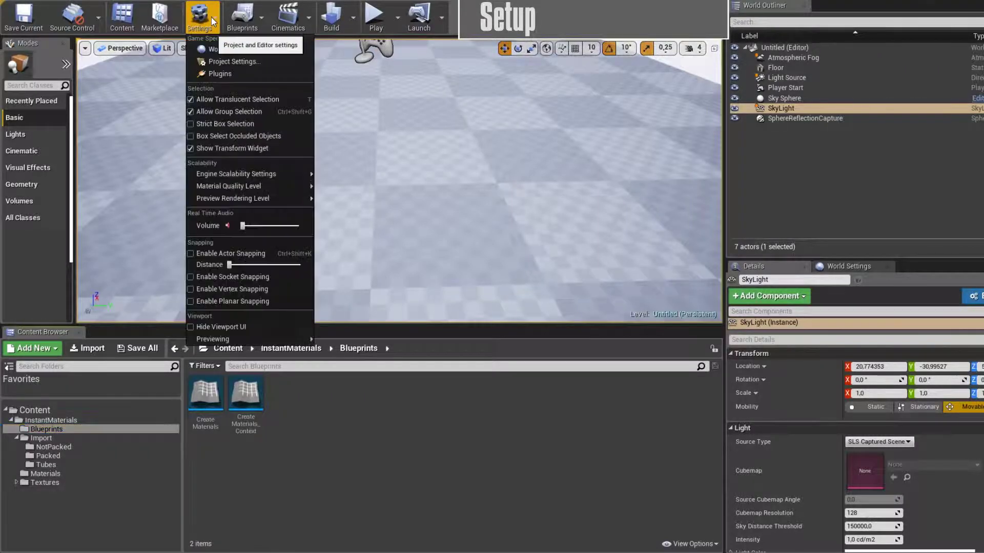
left_click(210, 74)
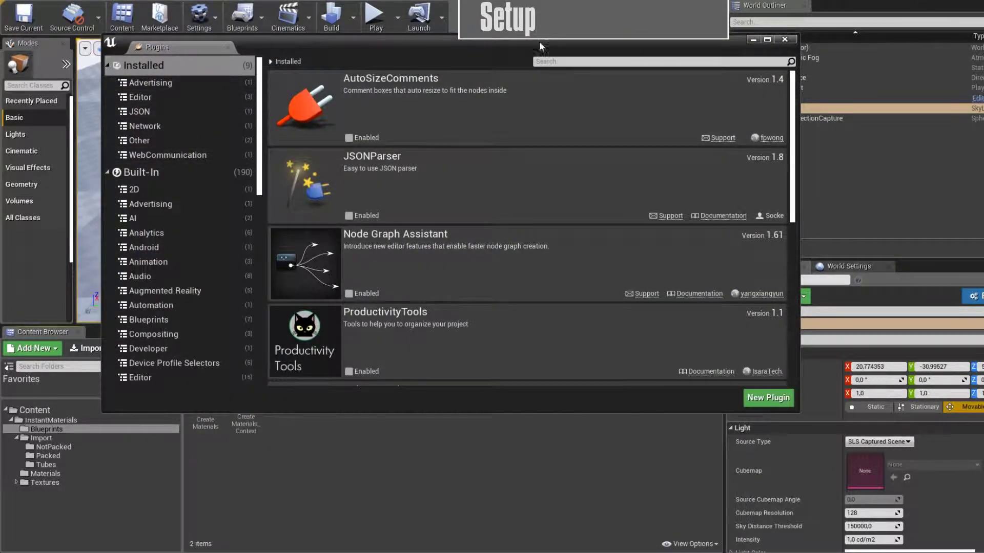
left_click(544, 62)
type("script")
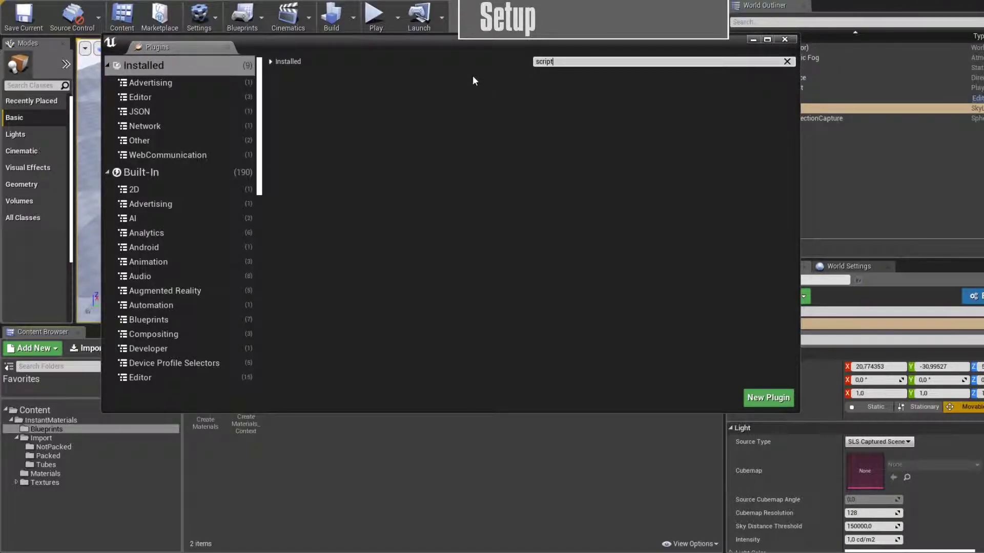
left_click(180, 175)
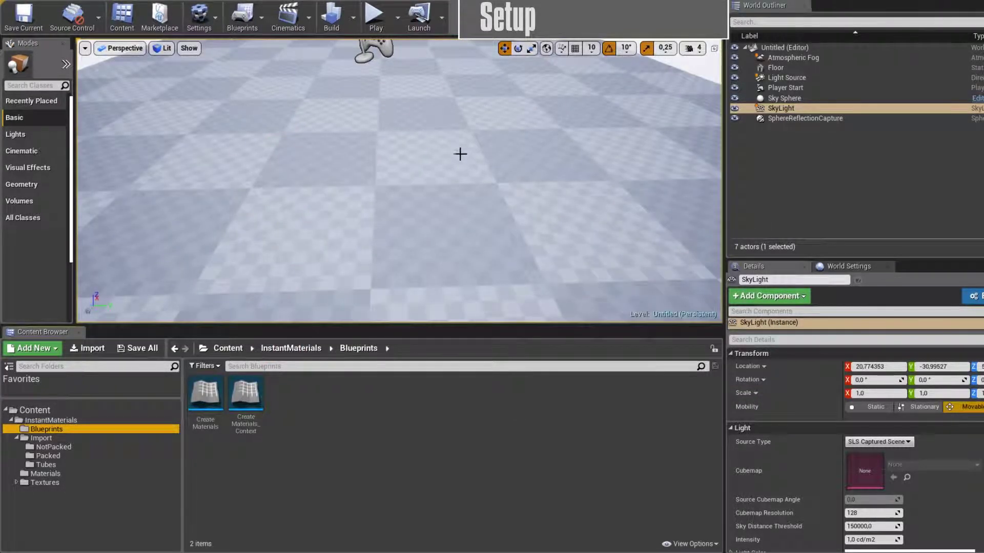
Check the Editor Utility Blueprints (Blutility) option in the Editor Preferences by searching for "blut".
left_click(31, 2)
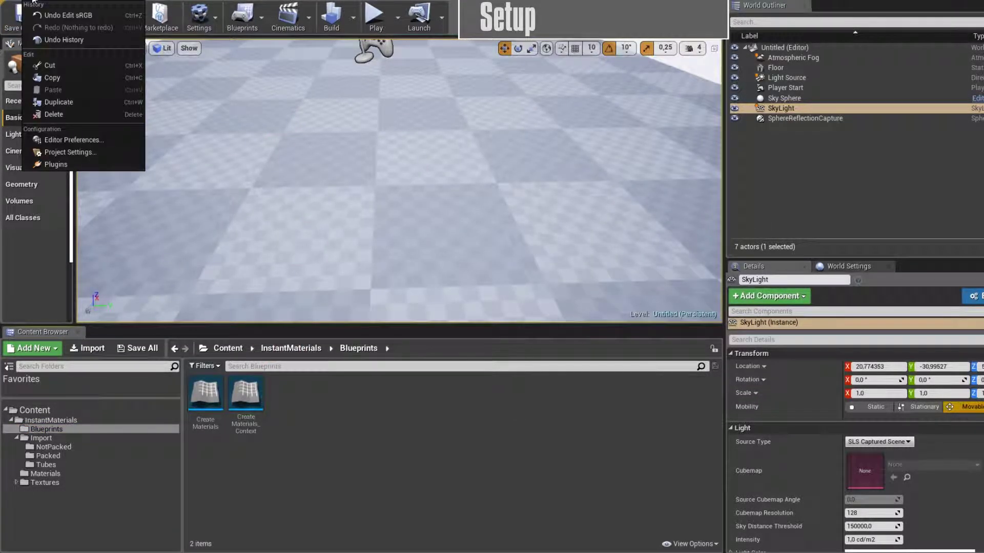
left_click(66, 140)
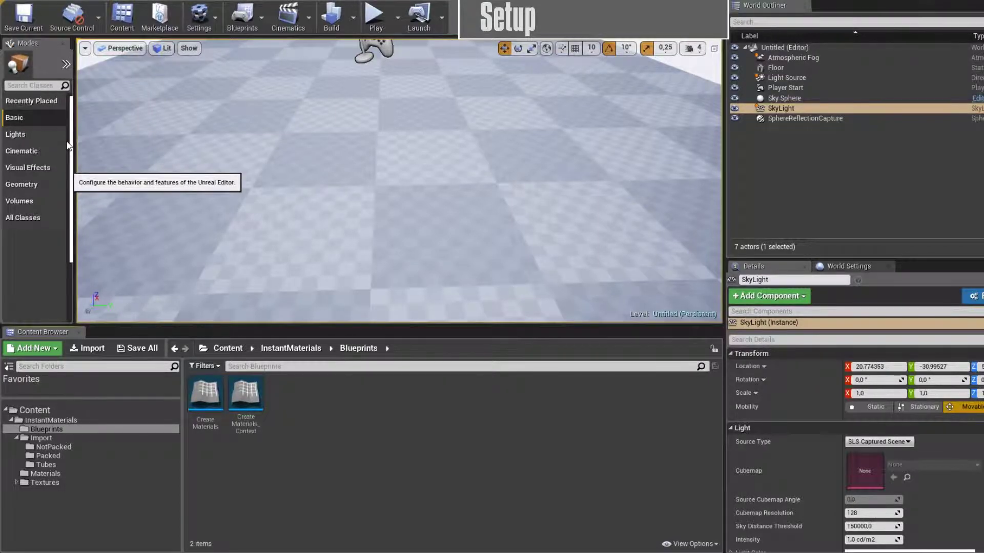
left_click(283, 81)
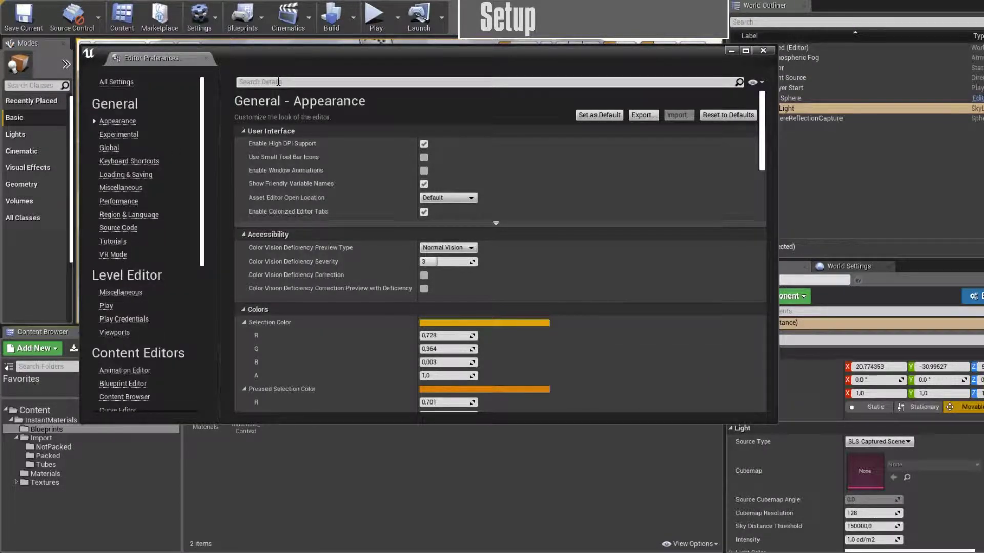
type("blut")
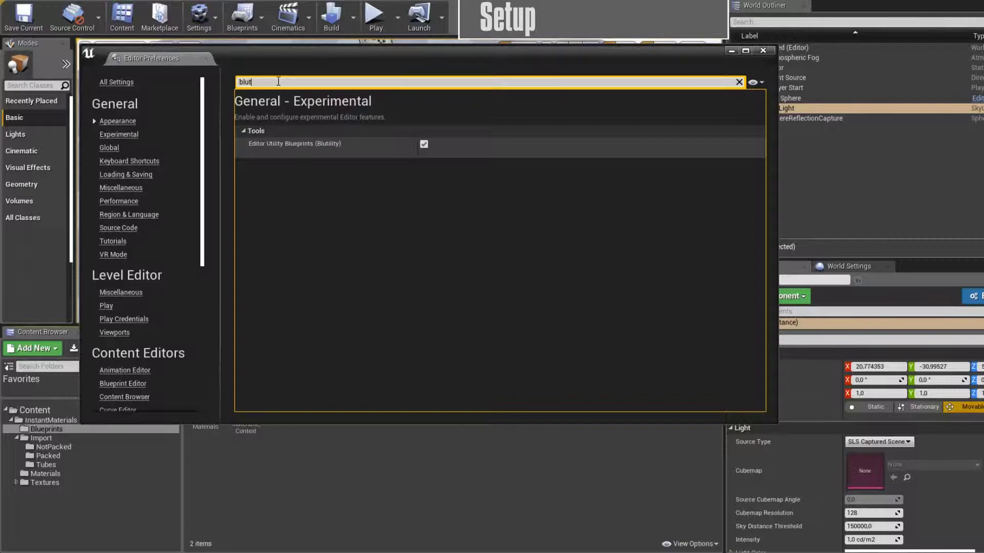
mouse_move(268, 146)
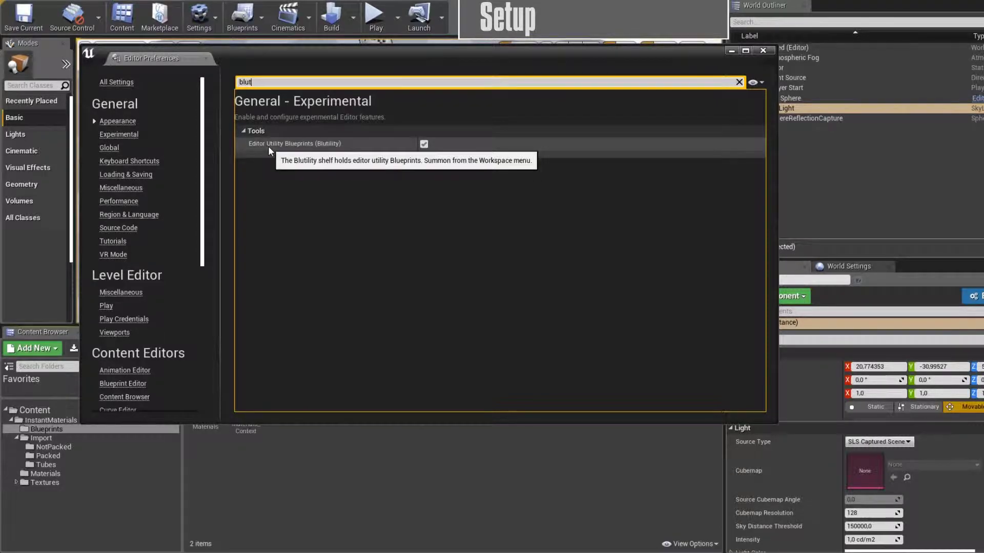
left_click_drag(668, 46, 625, 82)
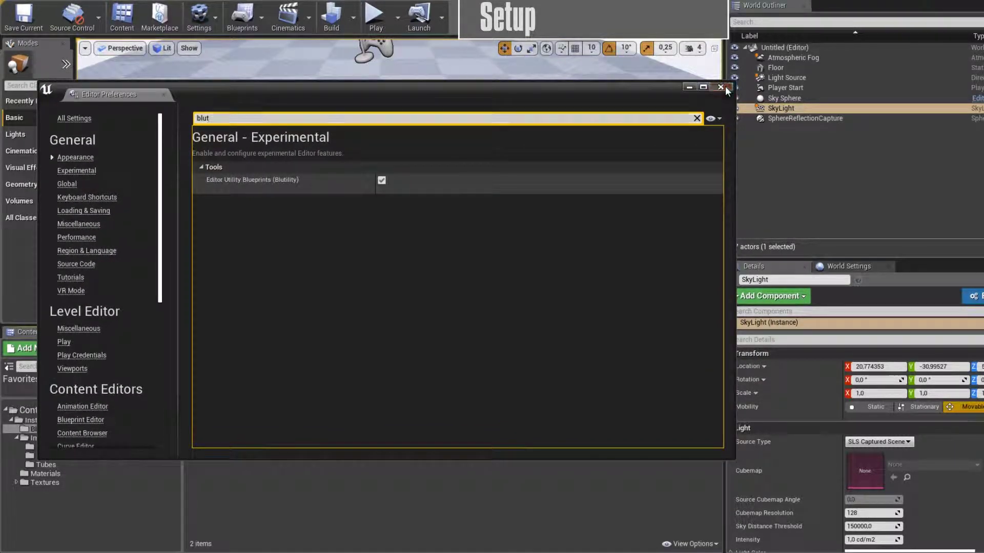
left_click(724, 87)
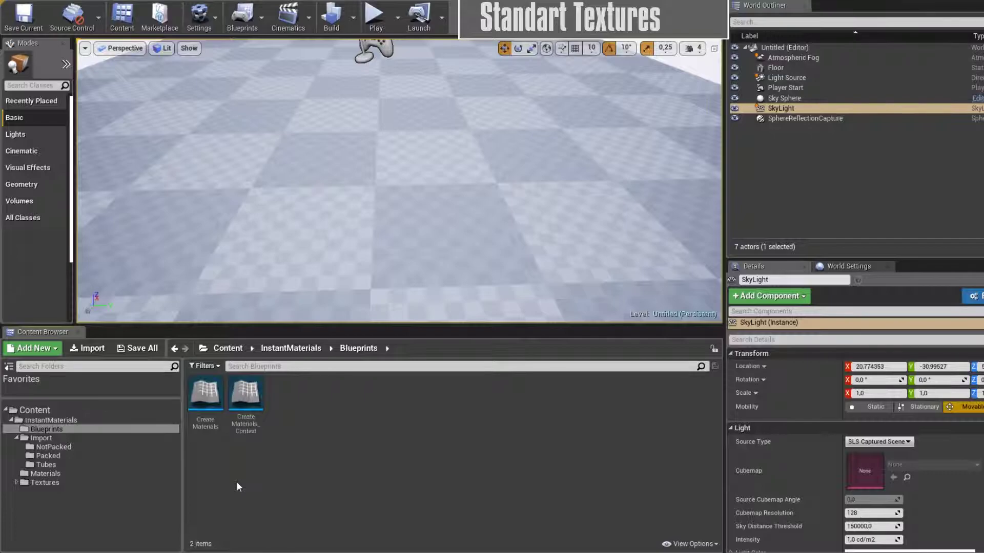
Open the Create Materials utility blueprint and show the textures in the Import/NotPacked folder.
double_click(204, 398)
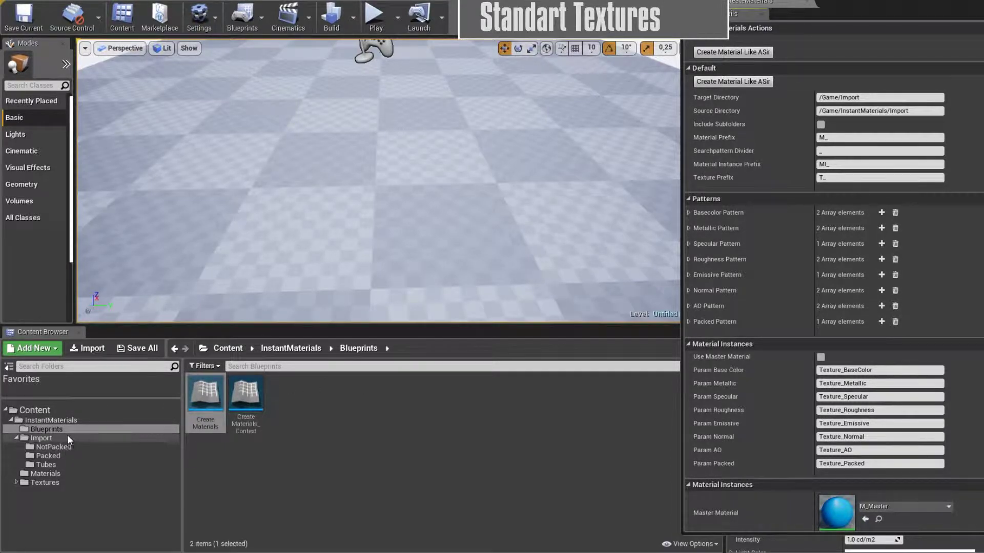
left_click(53, 446)
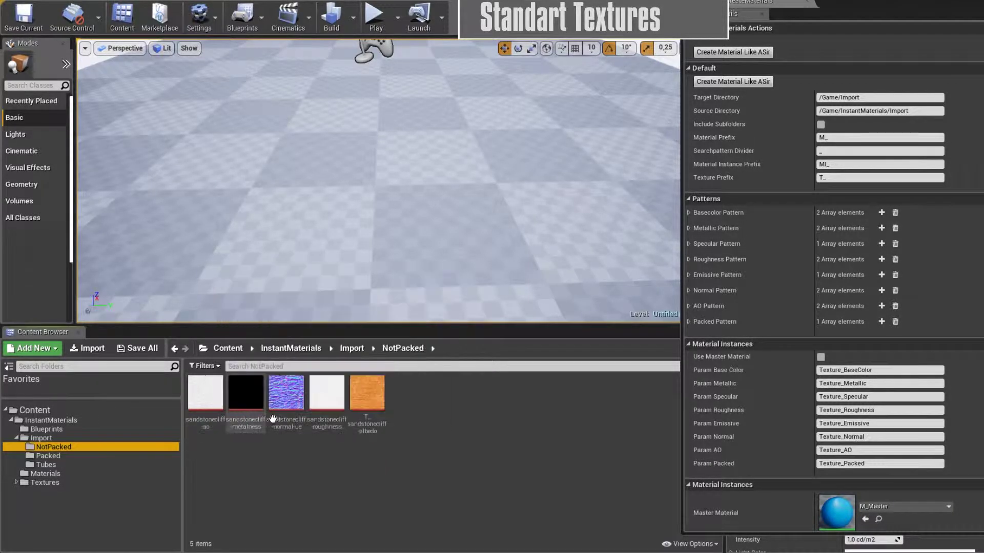
mouse_move(378, 429)
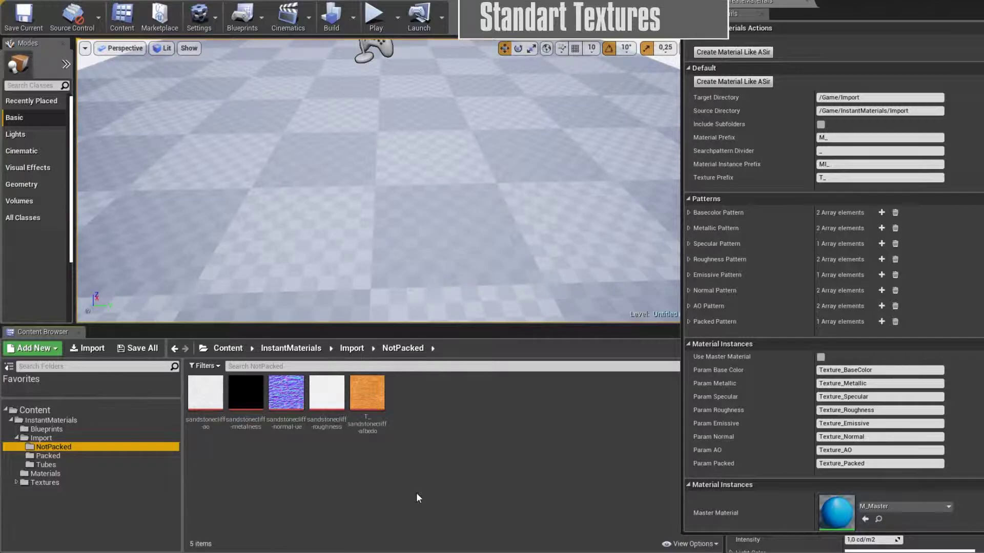
Duplicate the T_sandstonecliff-albedo texture and name the copy Tree-albedo.
left_click(369, 398)
right_click(369, 398)
left_click(429, 197)
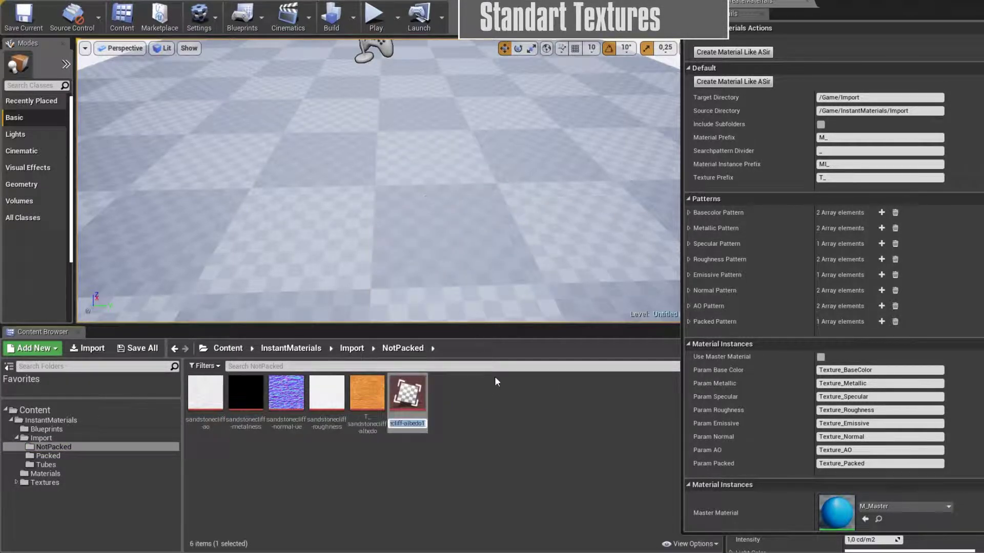
key("BackSpace")
key("Home")
key("Delete")
key("Delete")
key("Delete")
key("Delete")
key("Delete")
key("Delete")
key("Delete")
key("Delete")
key("Delete")
key("Delete")
key("Delete")
key("Delete")
key("Delete")
key("Delete")
key("Delete")
key("Delete")
key("Delete")
type("Tree-")
key("Return")
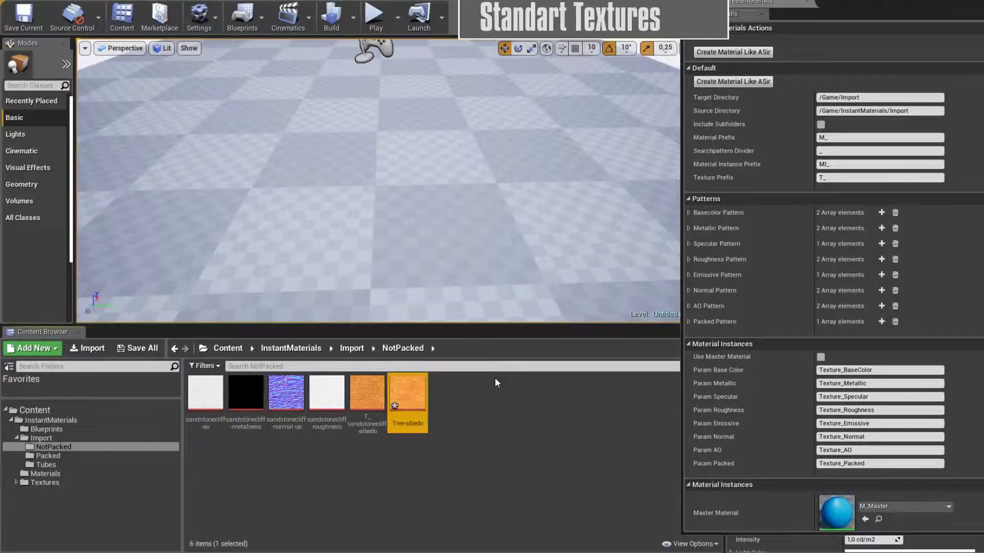
Duplicate the sandstonecliff-normal-ue texture and name the copy tree-normal-ue.
left_click(287, 393)
right_click(291, 395)
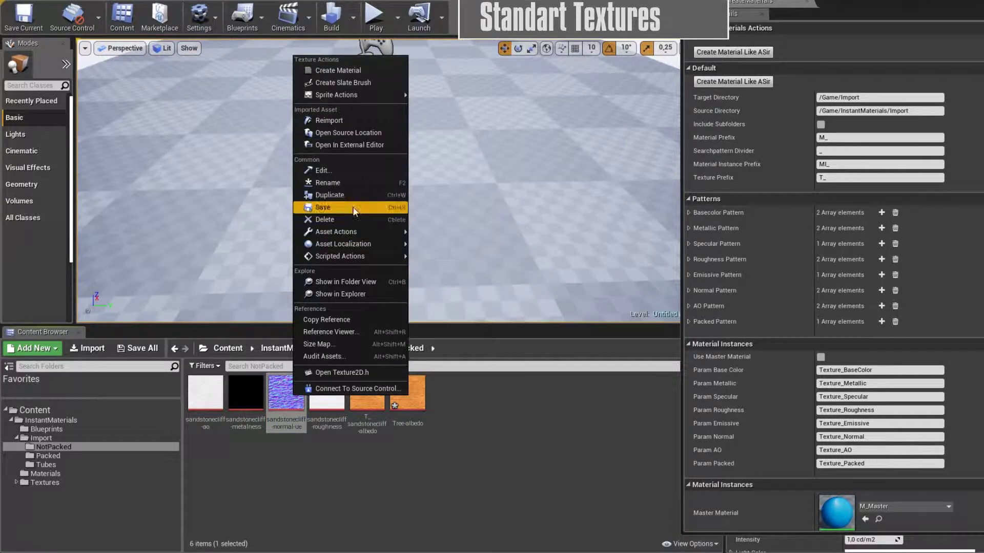
left_click(337, 194)
key("End")
key("BackSpace")
key("BackSpace")
key("BackSpace")
key("BackSpace")
type("-ue")
key("Home")
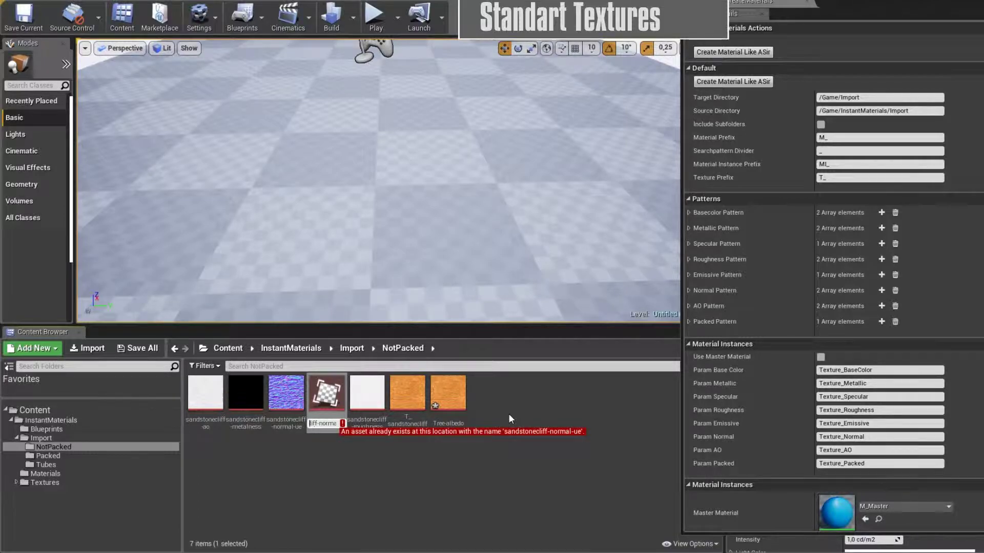
key("Delete")
key("Delete")
key("Delete")
key("Delete")
key("Delete")
key("Delete")
key("Delete")
key("Delete")
key("Delete")
key("Delete")
key("Delete")
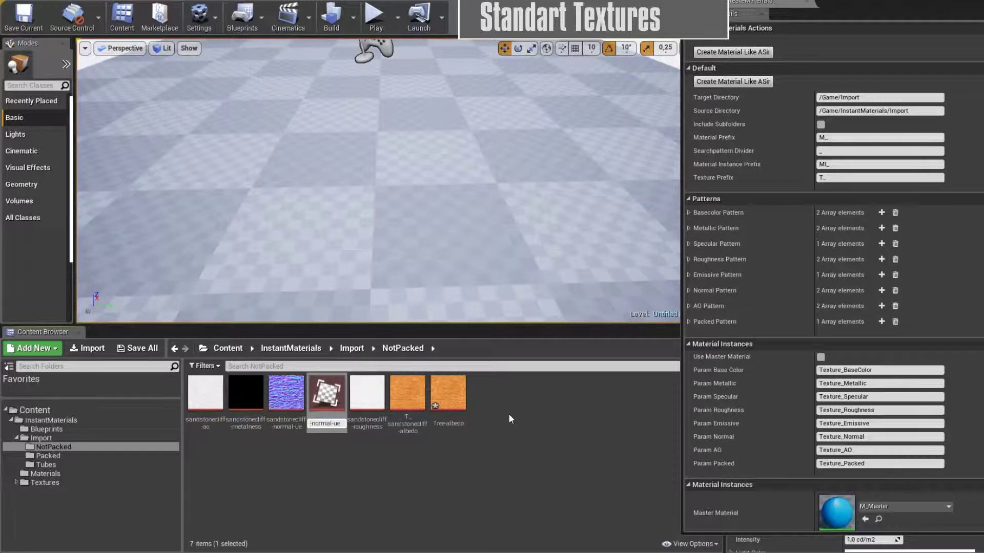
type("tree")
key("Return")
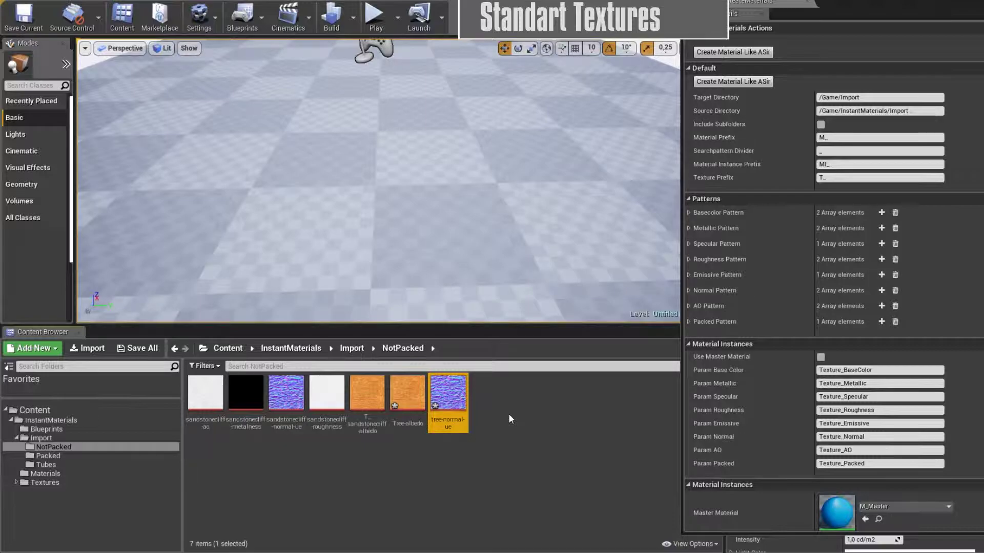
Clear the texture selection and save all unsaved assets in the project.
left_click(313, 471)
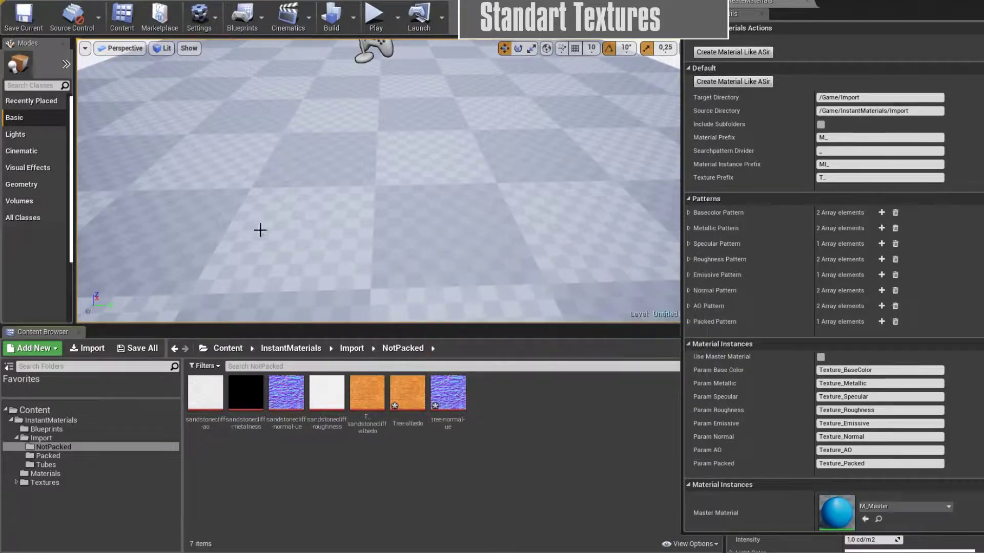
left_click(20, 2)
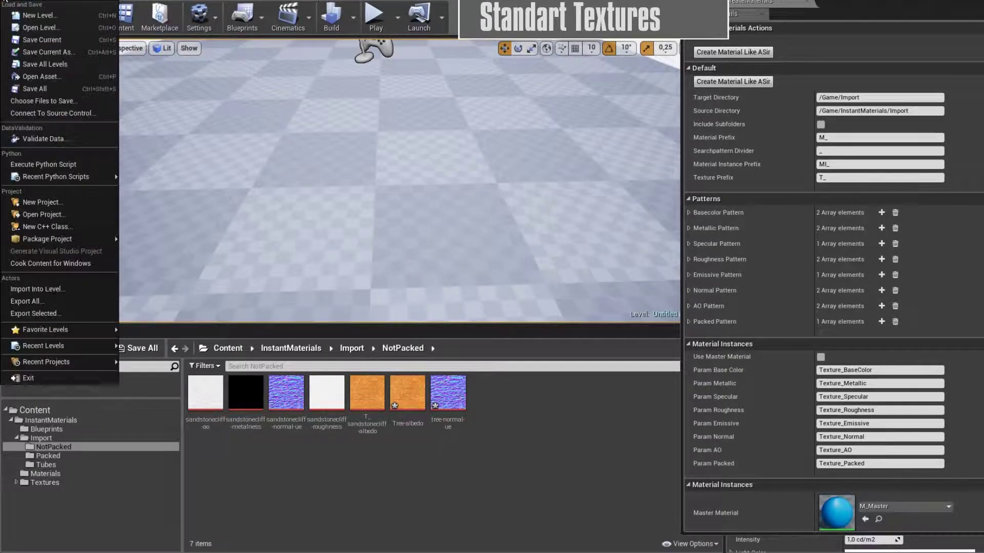
left_click(34, 89)
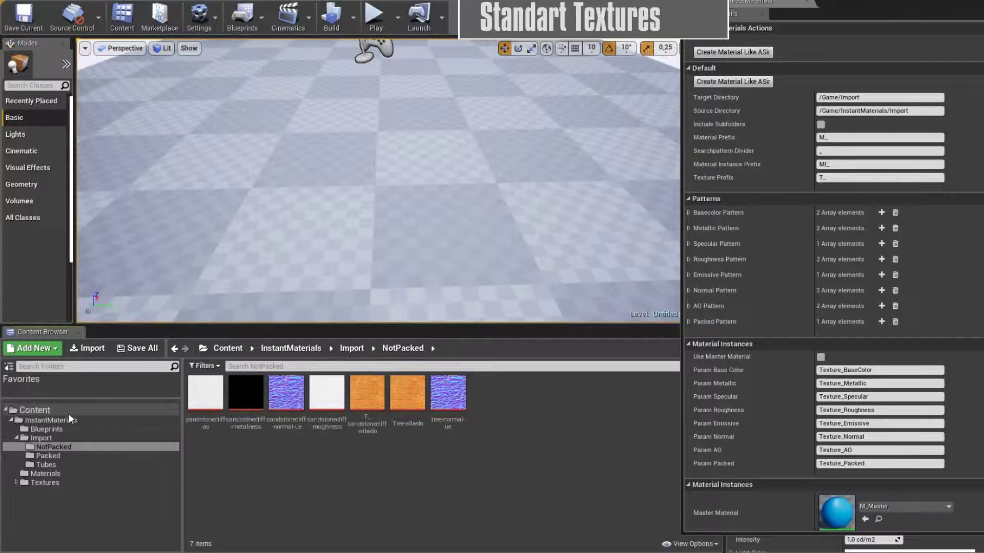
Browse from the Content root through InstantMaterials and Import into the NotPacked folder to trace its path.
left_click(53, 409)
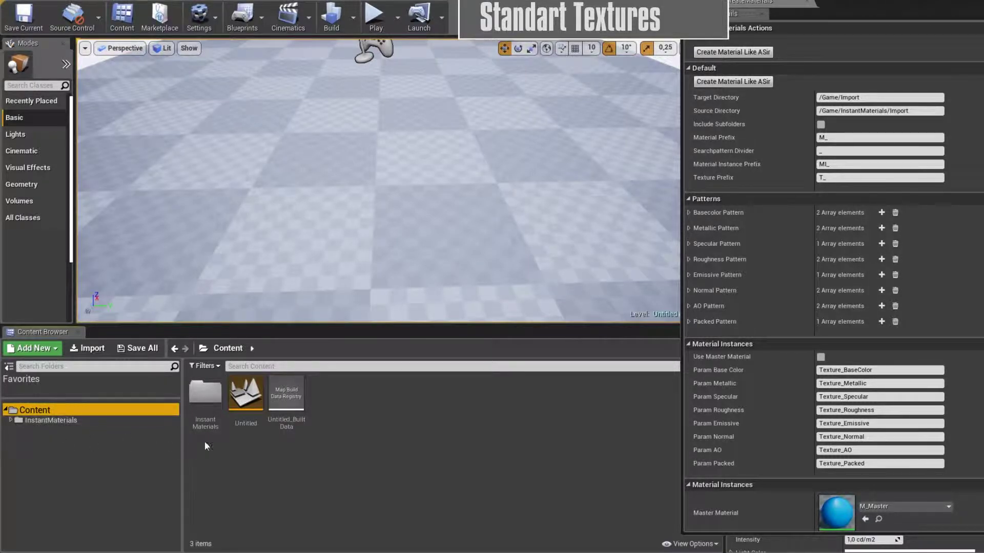
left_click(46, 421)
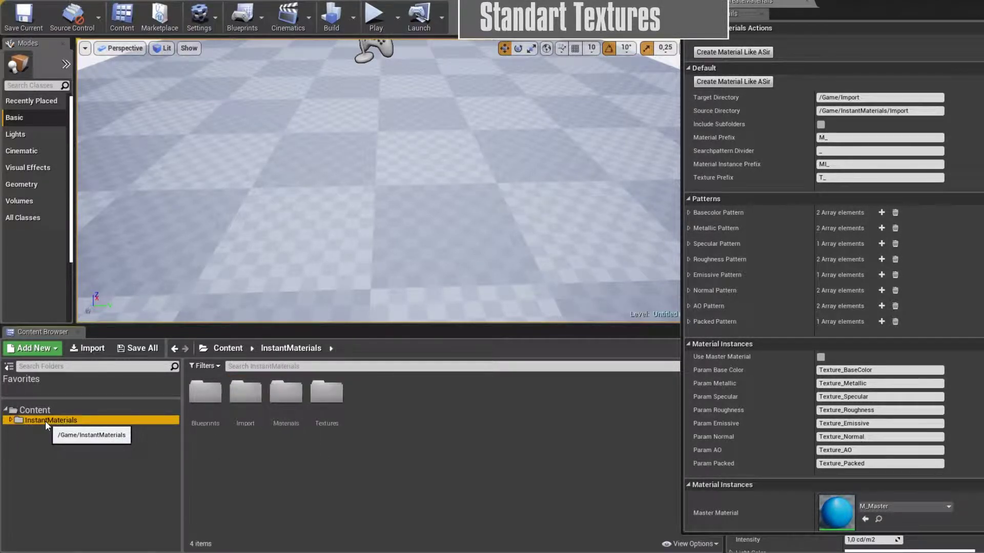
double_click(243, 399)
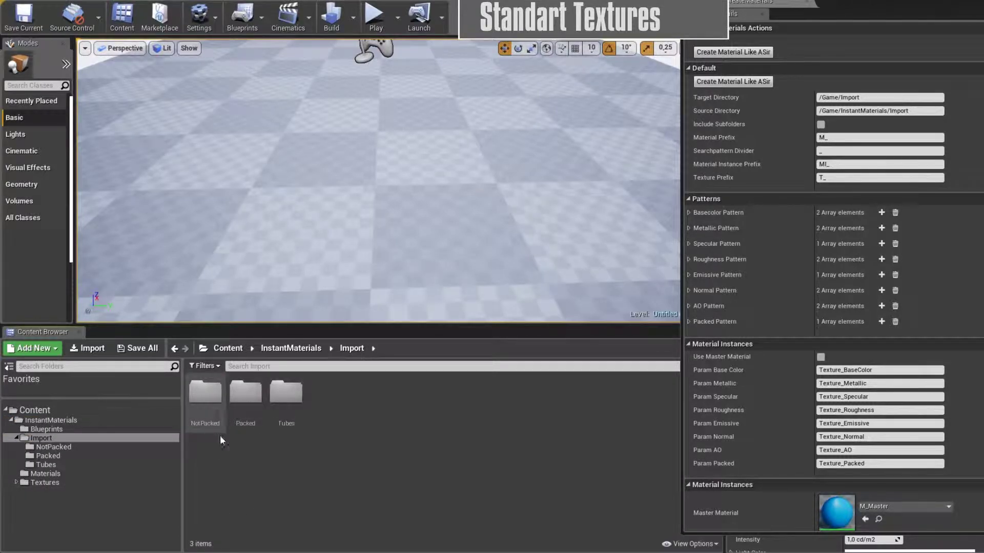
double_click(209, 401)
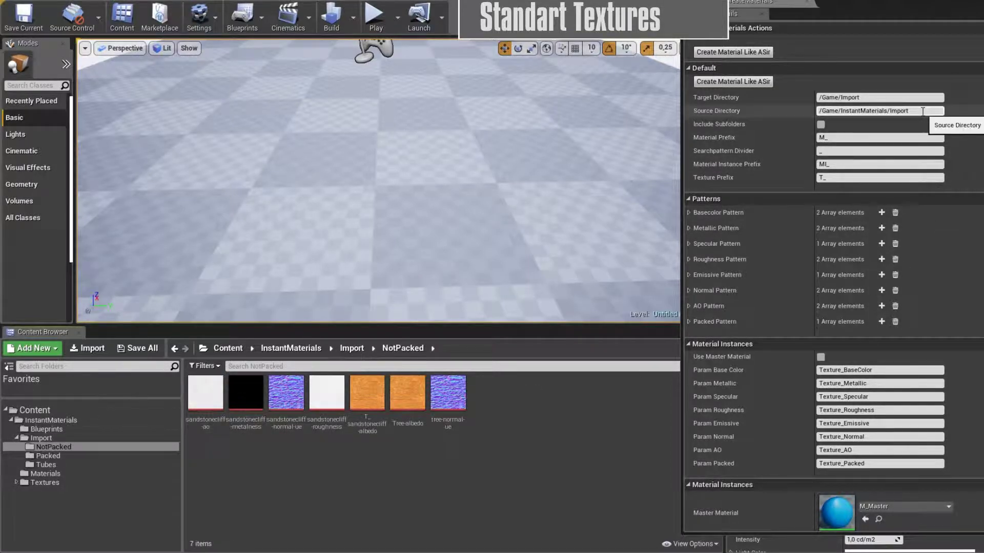
Set the utility's Source Directory to /Game/InstantMaterials/Import/NotPacked.
type("/N")
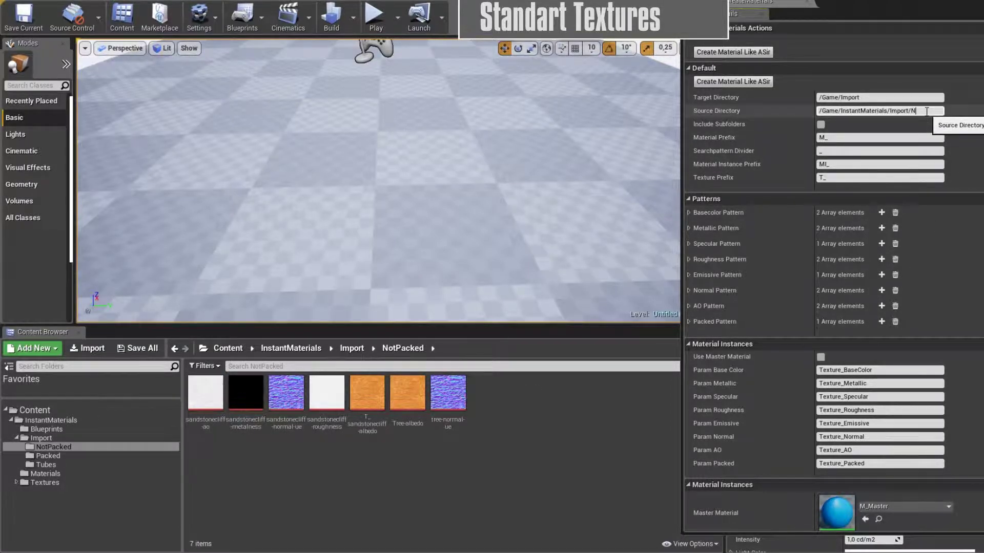
type("otPacked")
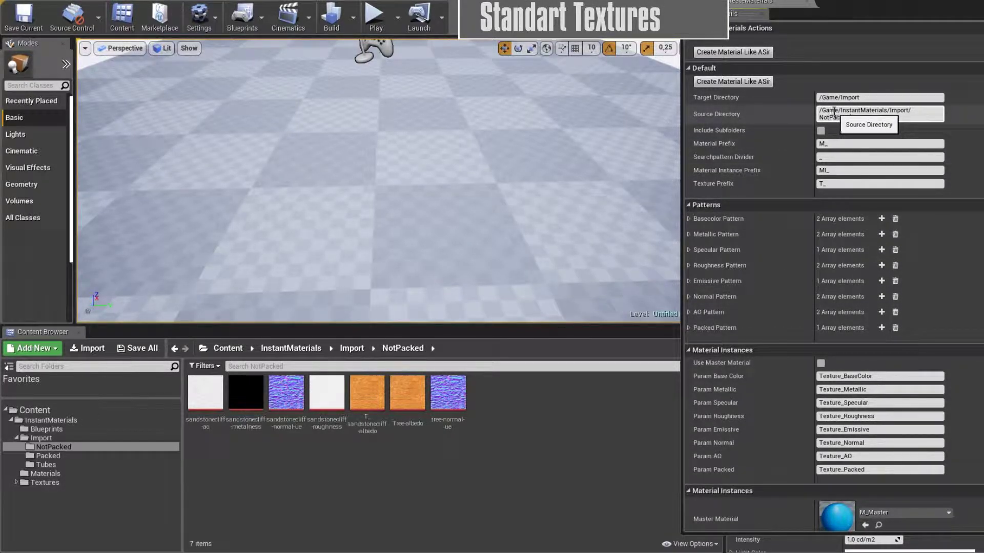
left_click_drag(840, 110, 877, 122)
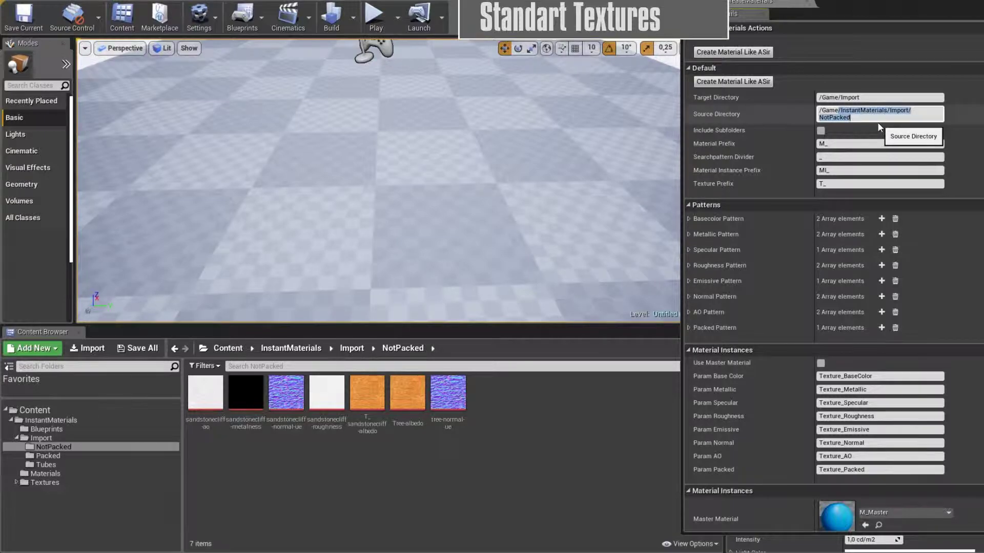
key("BackSpace")
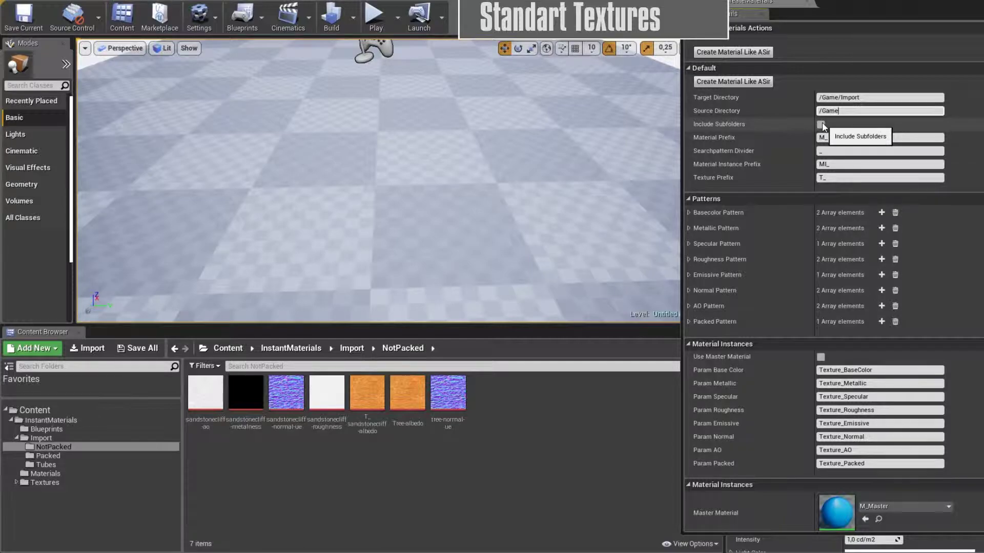
type("/InstantMaterials/Import/NotPacked")
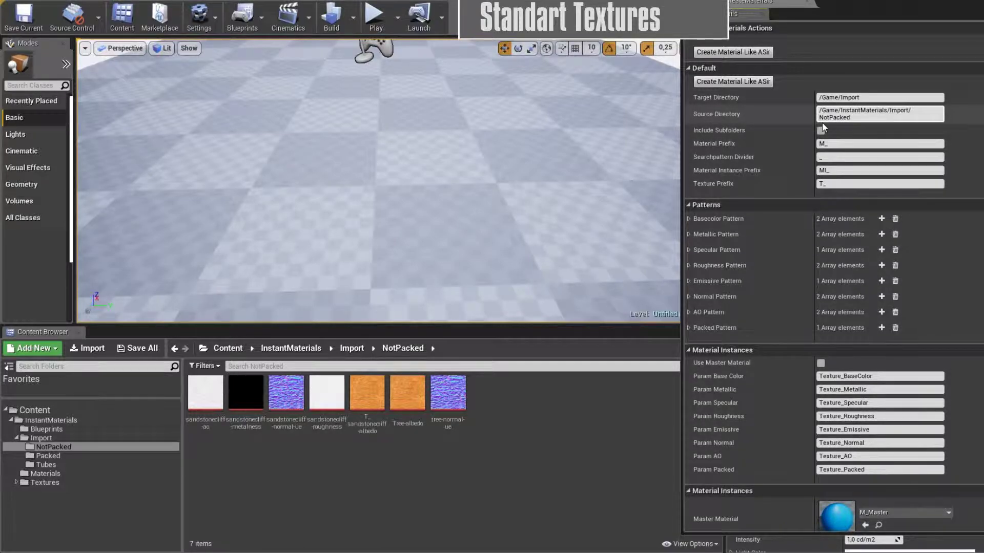
left_click(521, 426)
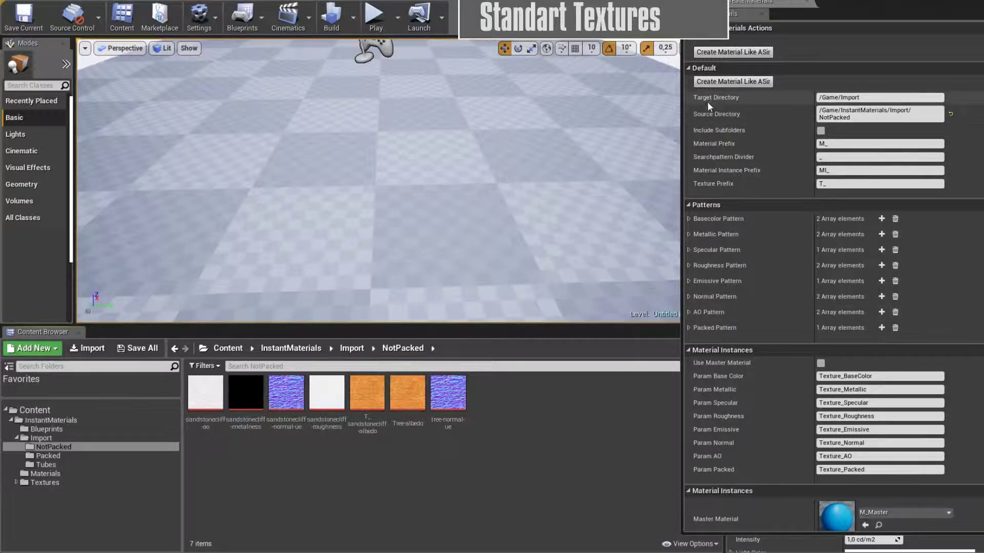
Copy the Source Directory path into the Target Directory, setting it to /Game/InstantMaterials/Import/NotPacked.
left_click(860, 117)
key("ctrl+c")
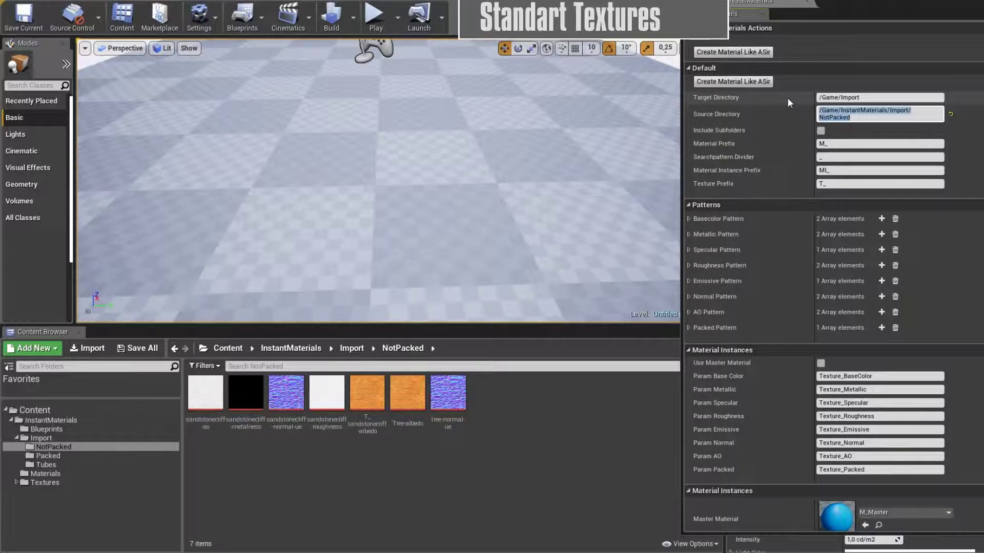
left_click(843, 98)
key("ctrl+v")
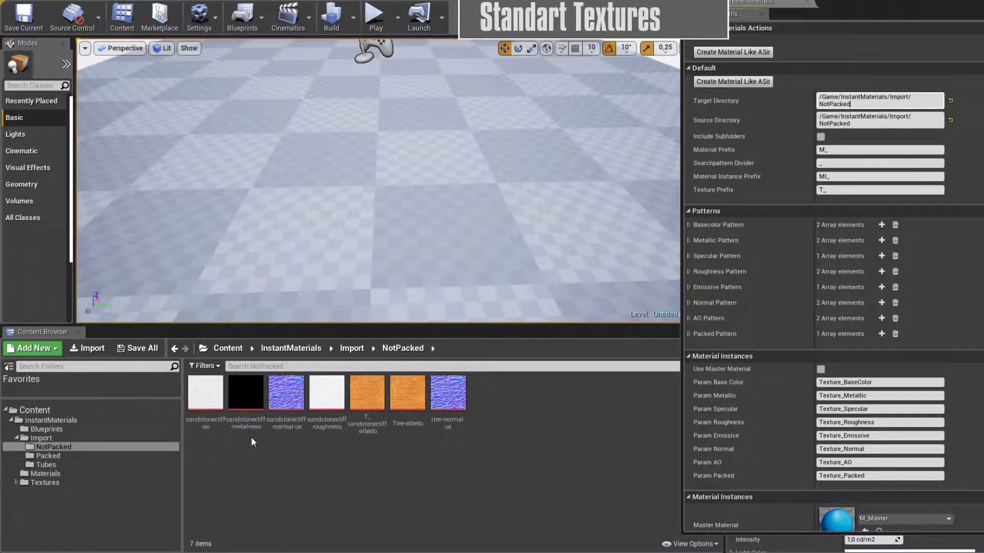
Set the Searchpattern Divider to "-" to match the texture names in the NotPacked folder.
left_click(251, 415)
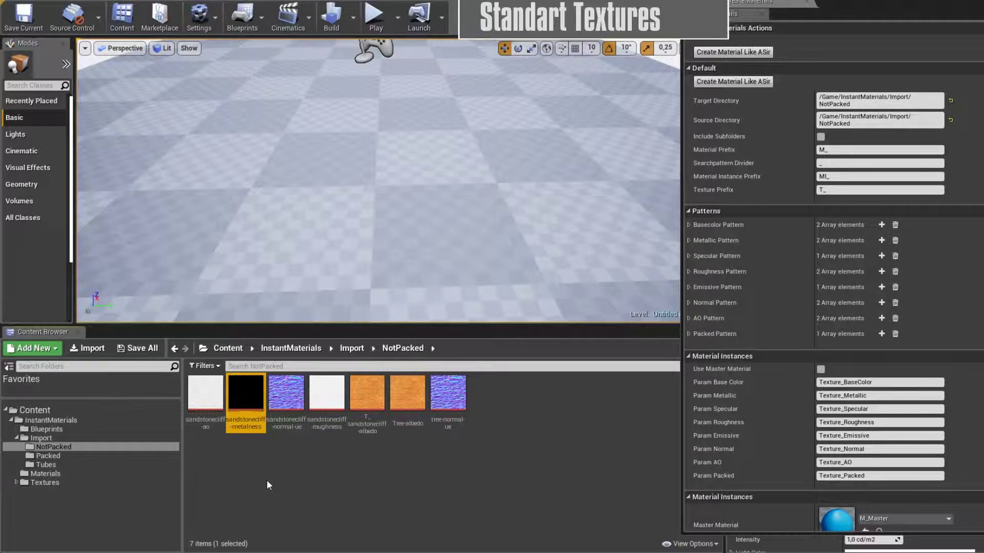
left_click(709, 161)
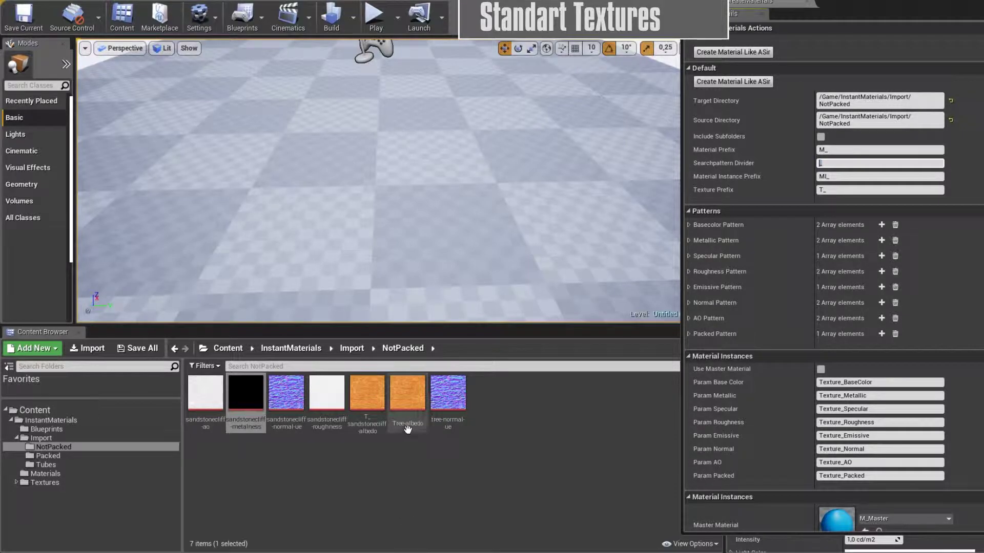
mouse_move(407, 421)
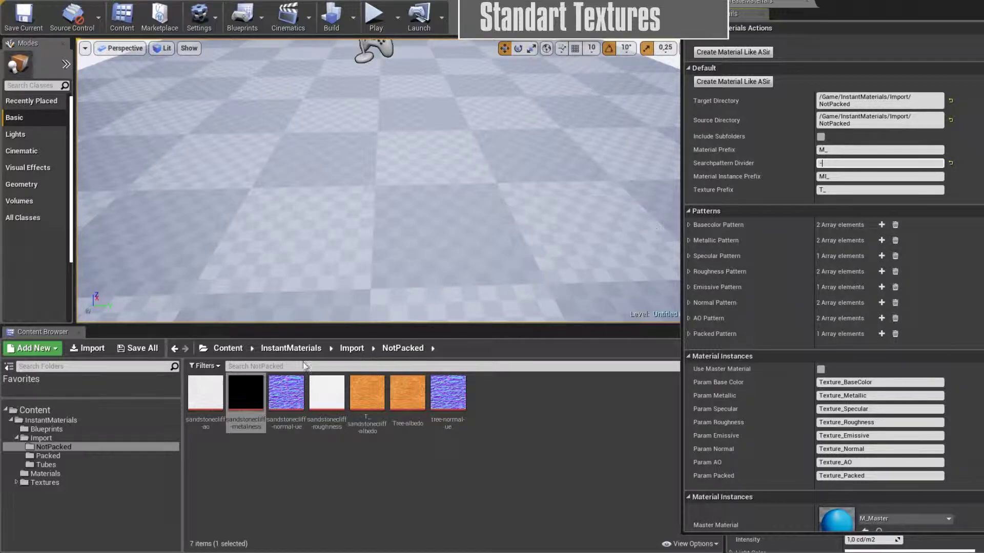
mouse_move(401, 404)
mouse_move(204, 428)
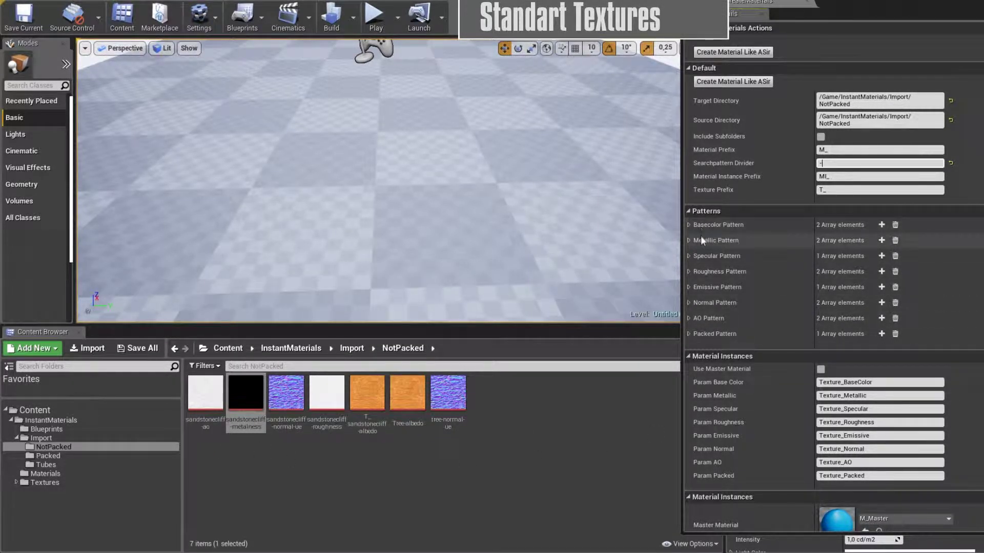
Expand the Basecolor, Metallic, Roughness, Normal and AO pattern lists to show their entries.
left_click(689, 225)
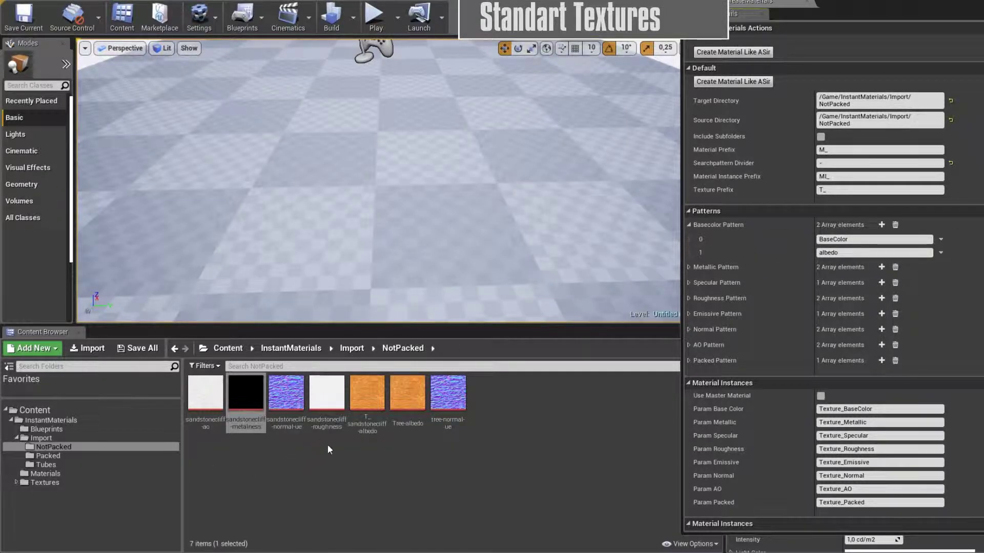
left_click(688, 267)
left_click(688, 325)
left_click(688, 398)
left_click(689, 384)
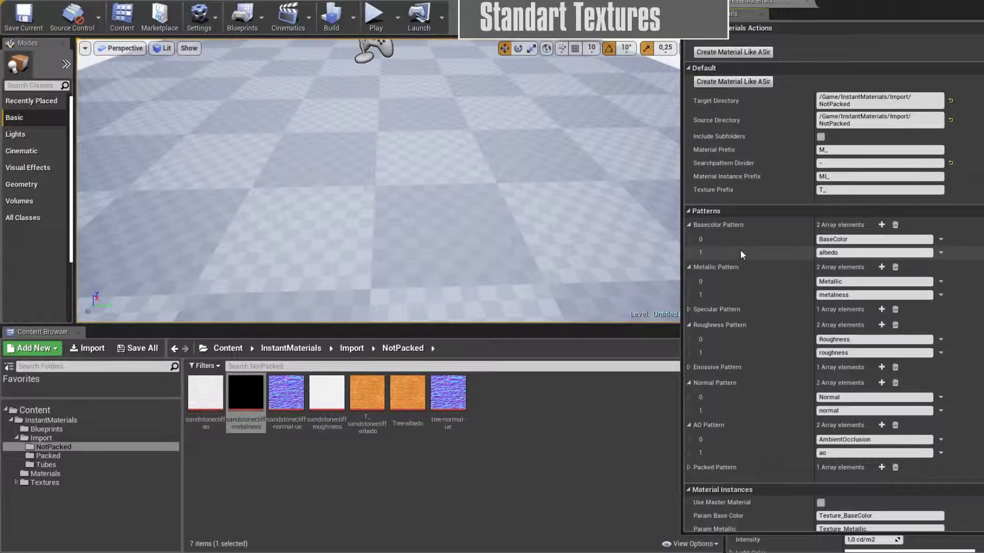
Add a third entry, "Color", to the Basecolor Pattern list.
left_click(881, 225)
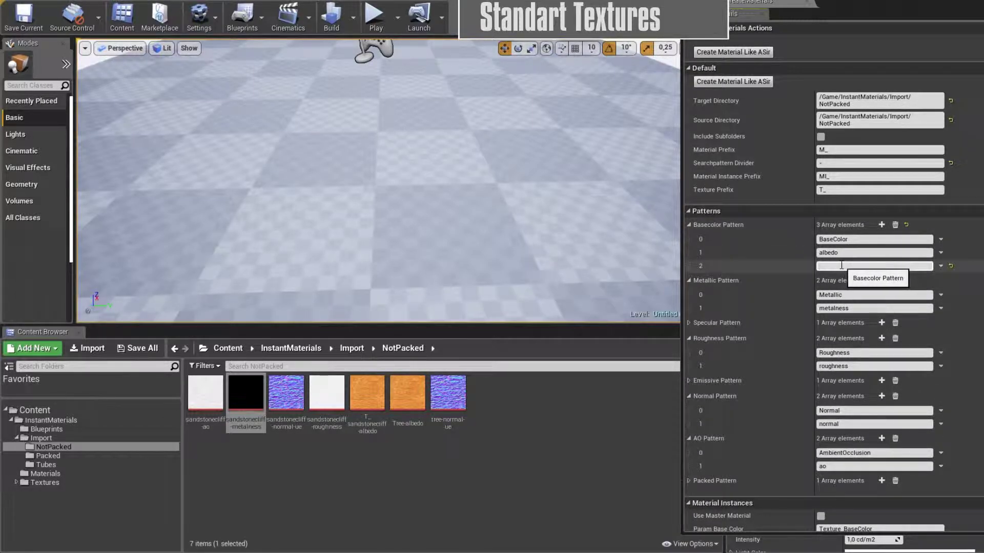
left_click(840, 266)
type("Color")
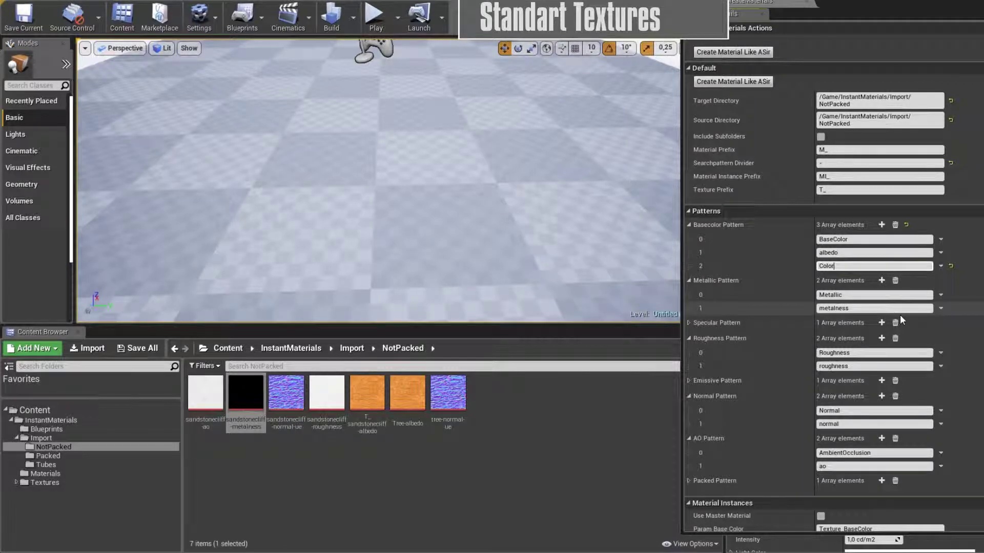
scroll(899, 315, "down", 2)
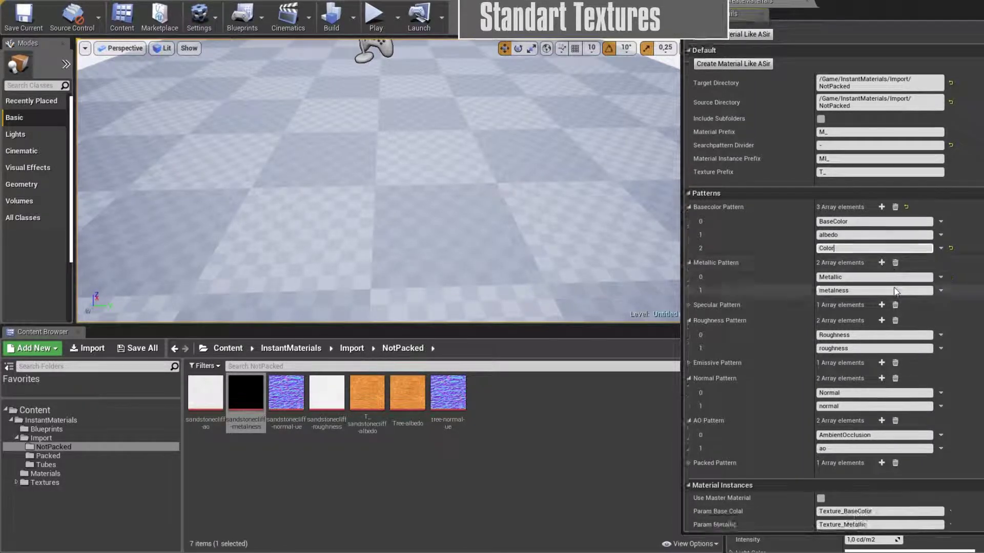
scroll(912, 356, "up", 2)
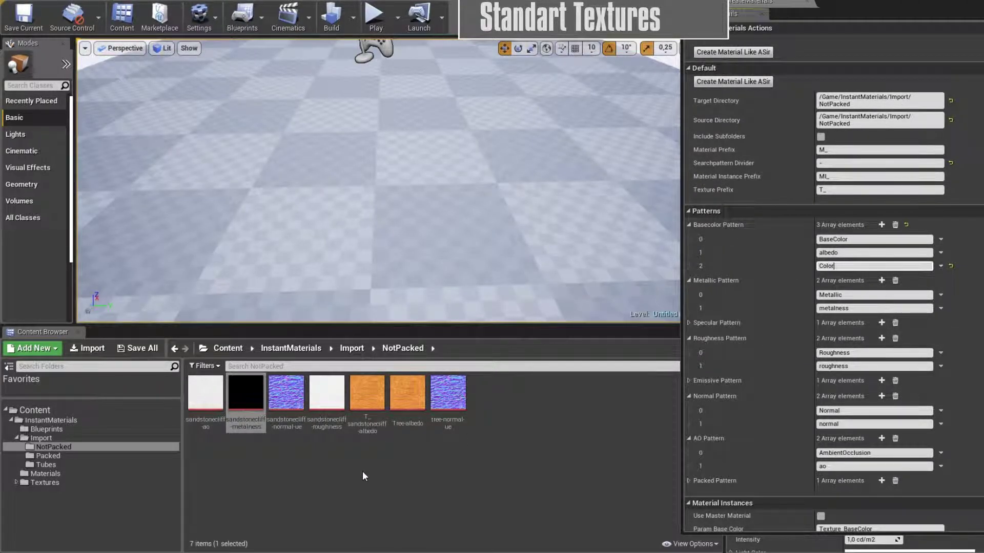
View the sandstonecliff-roughness and sandstonecliff-ao textures in a widened texture editor, closing each one after viewing.
mouse_move(244, 398)
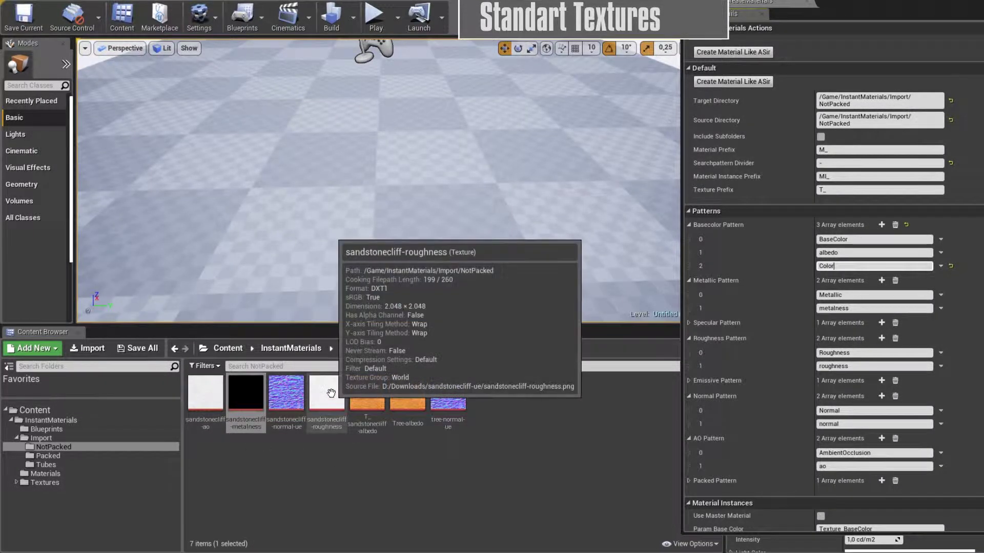
left_click(323, 398)
double_click(324, 397)
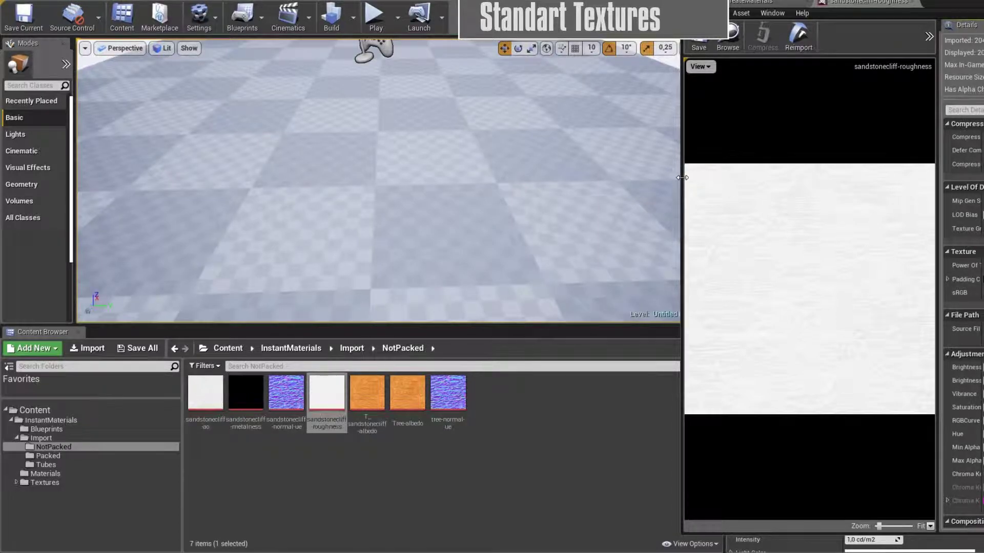
left_click_drag(681, 183, 538, 201)
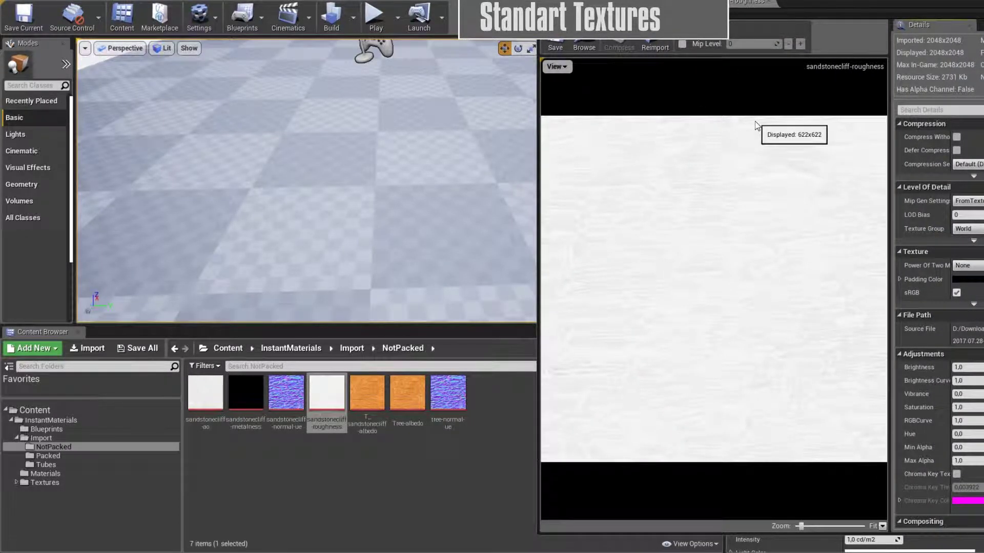
left_click(770, 5)
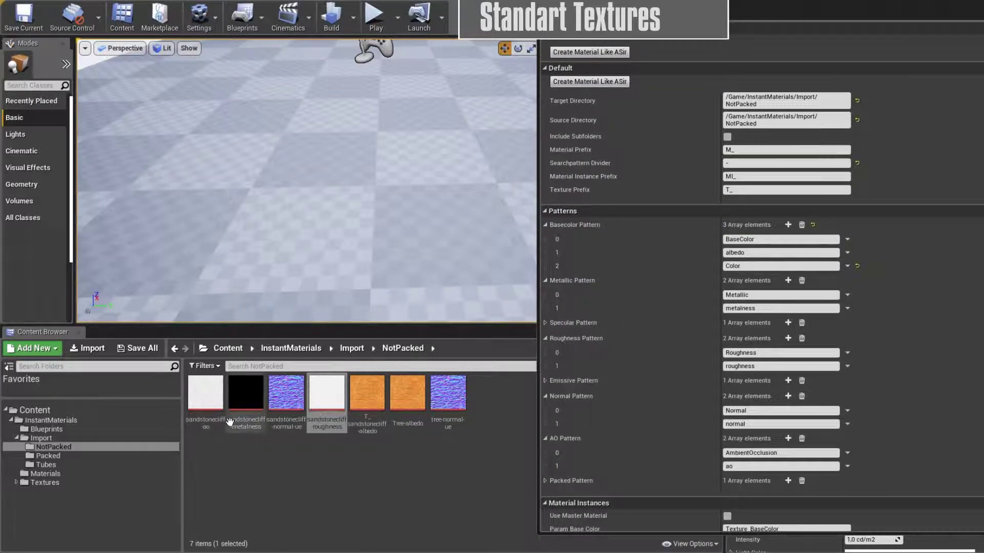
double_click(205, 392)
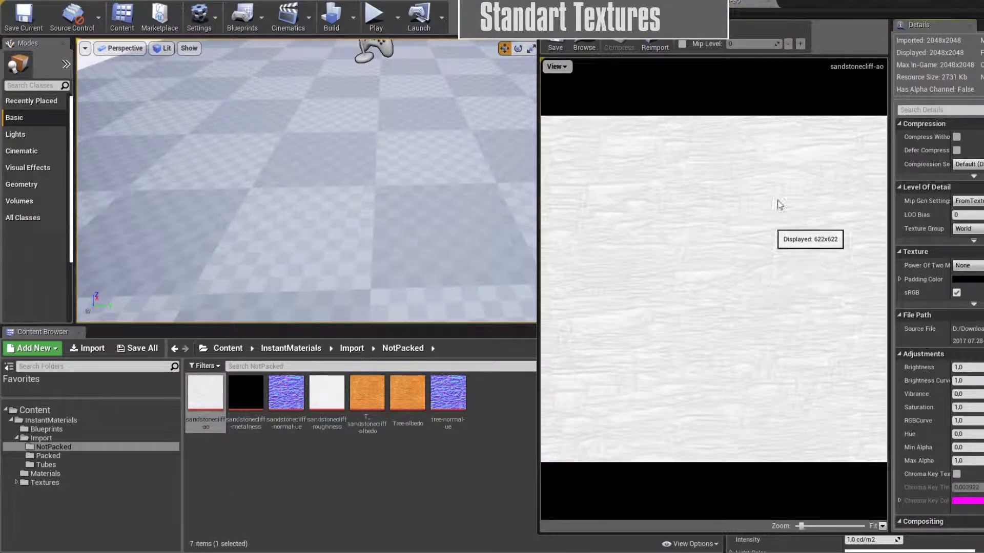
left_click(772, 4)
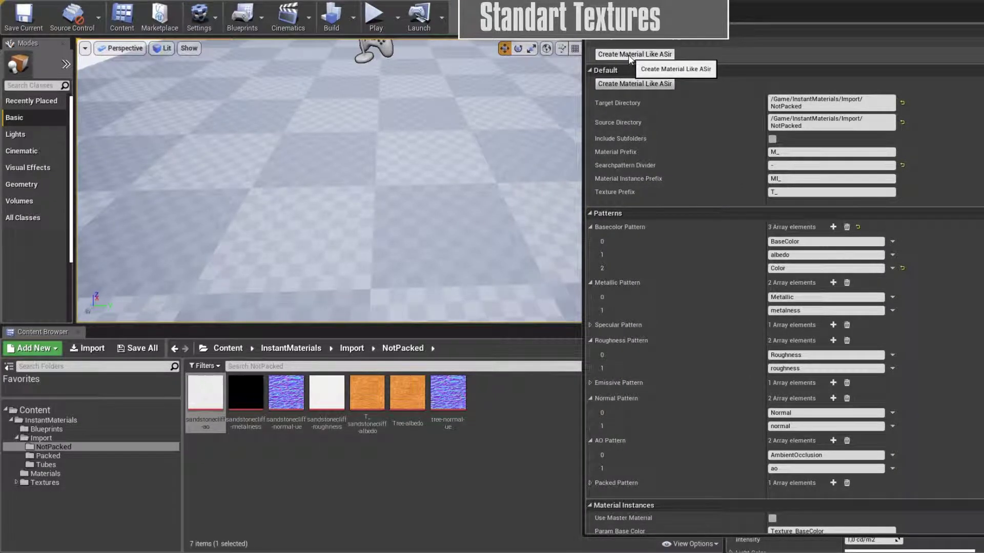
Generate the materials from the NotPacked textures with Create Material Like ASir and clear the asset selection.
left_click(635, 54)
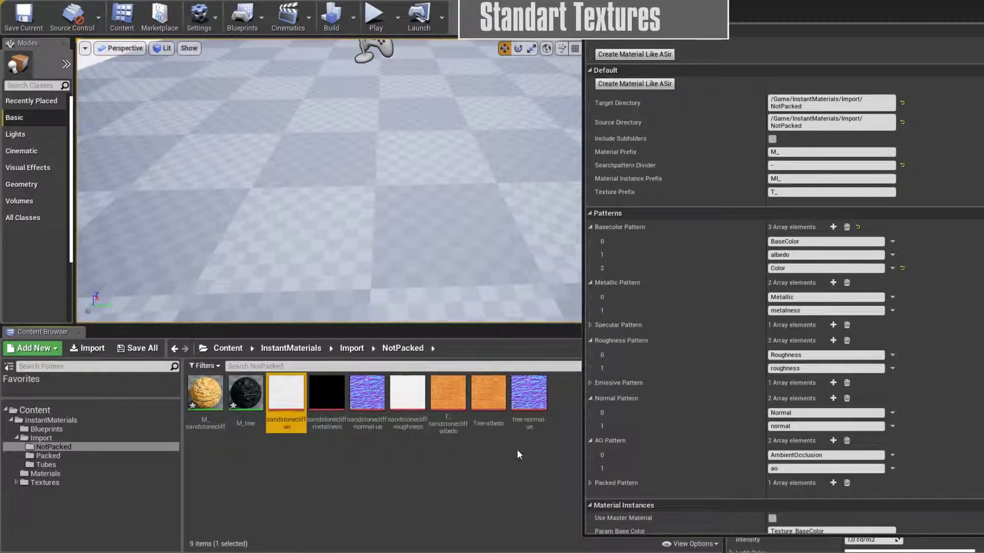
left_click(297, 463)
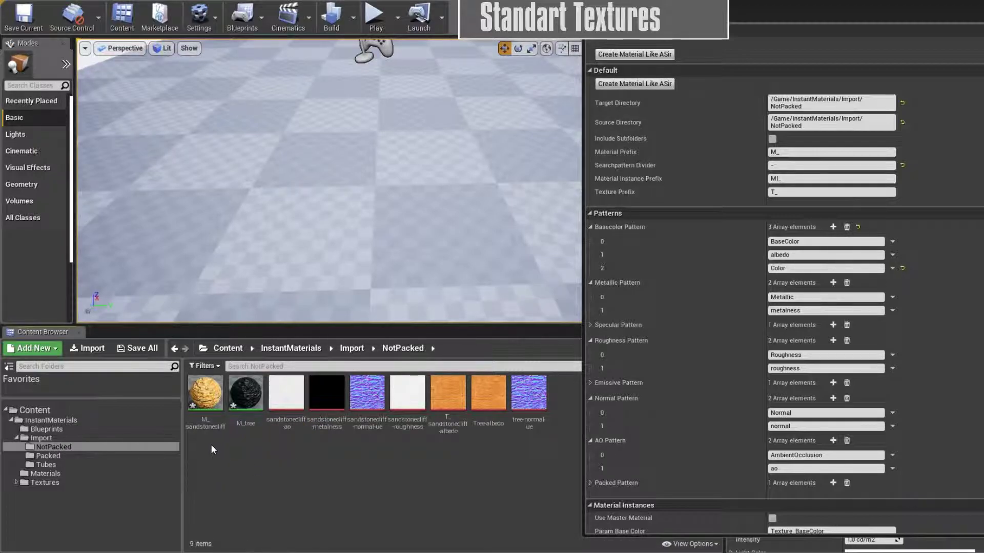
Open the M_sandstonecliff material and examine the textures and sampler types of its base color, metallic and roughness samples.
double_click(205, 395)
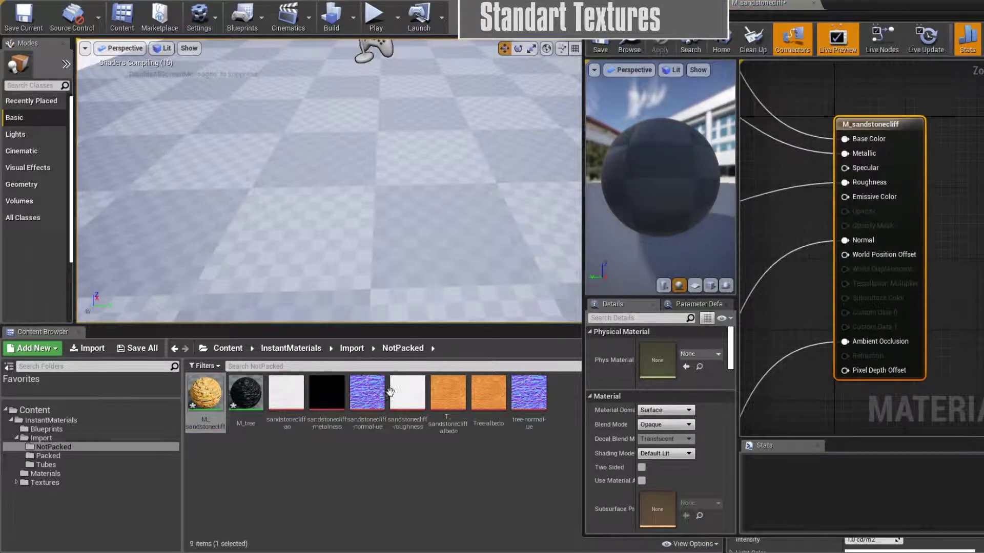
left_click_drag(792, 174, 807, 126)
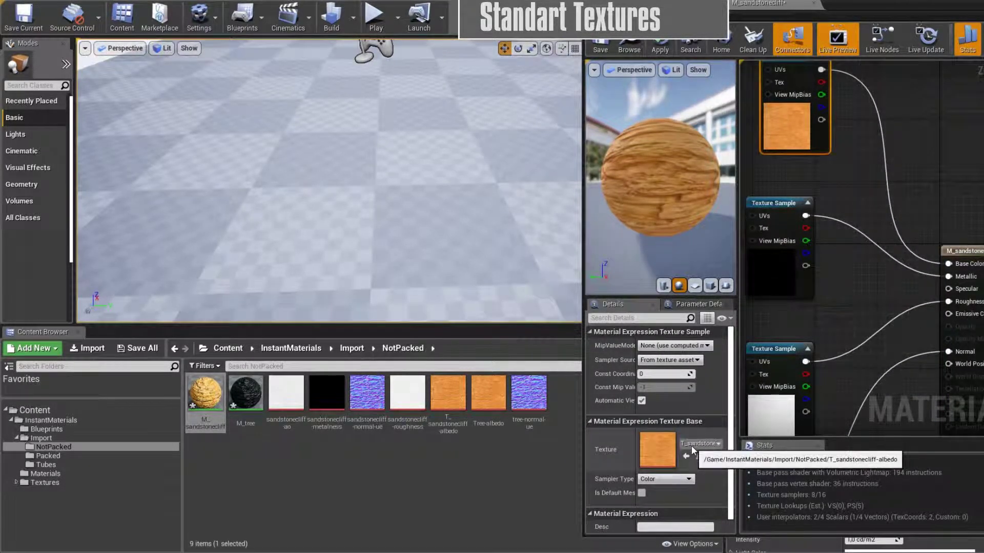
right_click_drag(863, 324, 869, 288)
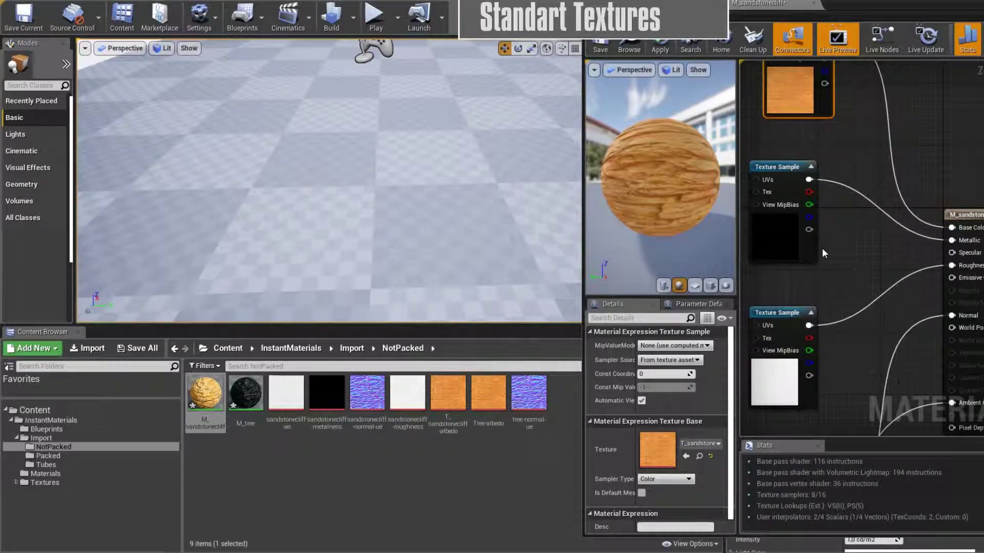
left_click(779, 229)
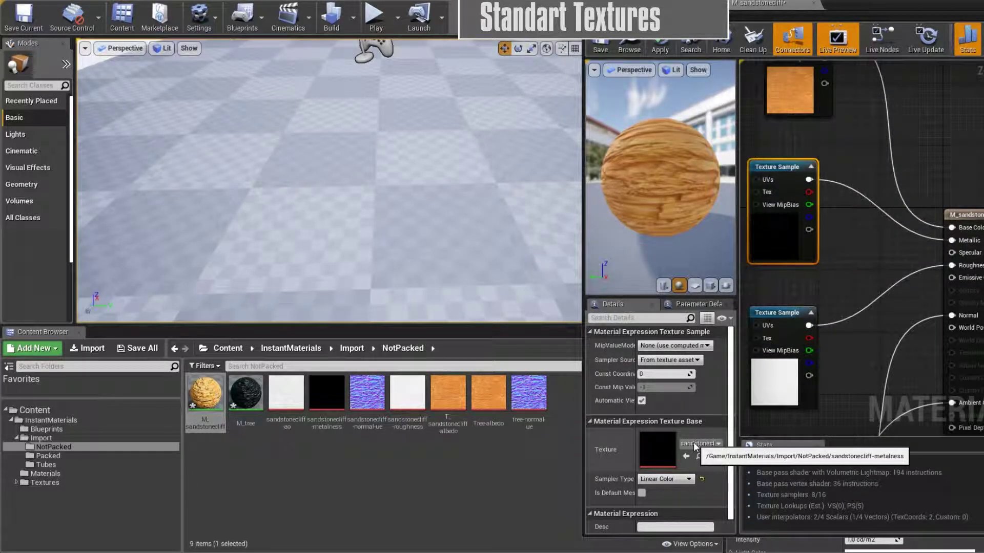
right_click_drag(809, 379, 813, 310)
left_click(784, 305)
right_click_drag(805, 383, 816, 294)
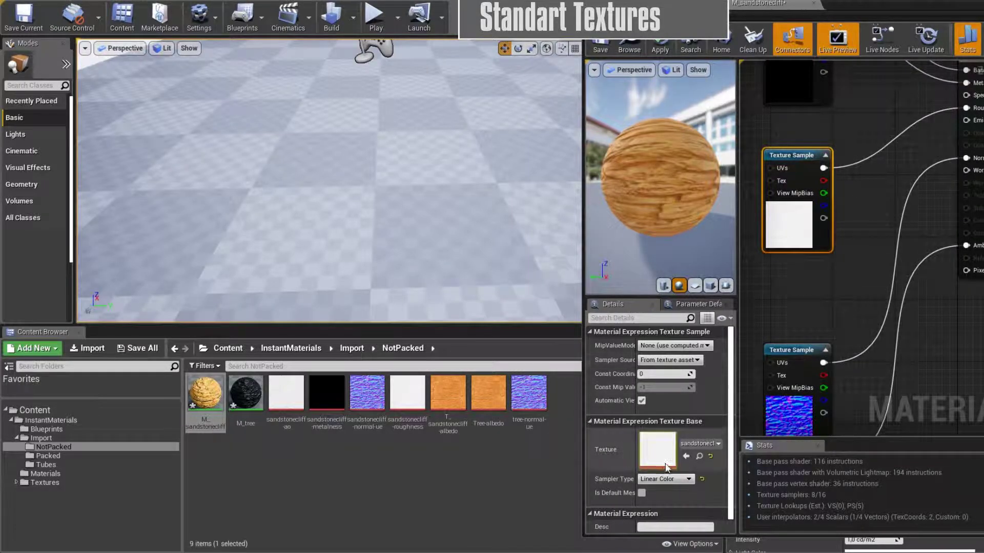
right_click_drag(794, 82, 797, 153)
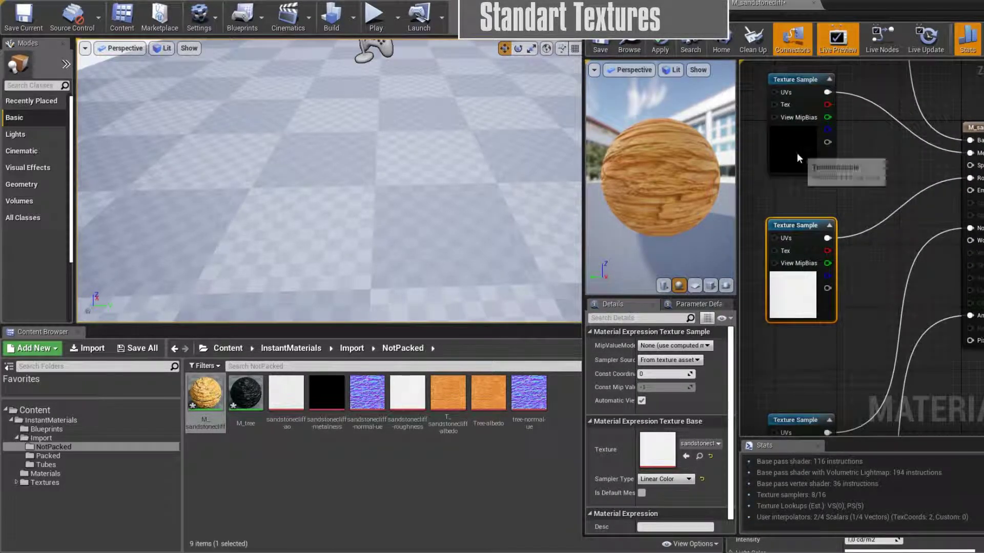
right_click_drag(822, 357, 826, 416)
left_click(846, 90)
right_click_drag(858, 361, 864, 303)
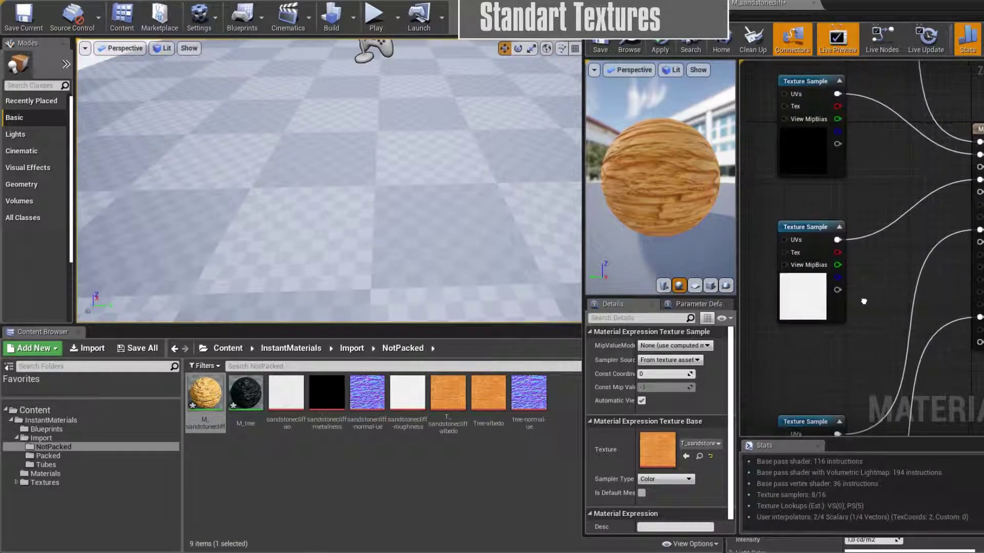
Move the normal map's texture sample up closer to the roughness sample and inspect the ambient occlusion sample.
right_click_drag(866, 410, 863, 296)
left_click(801, 370)
left_click_drag(801, 370, 807, 287)
right_click_drag(885, 261, 875, 171)
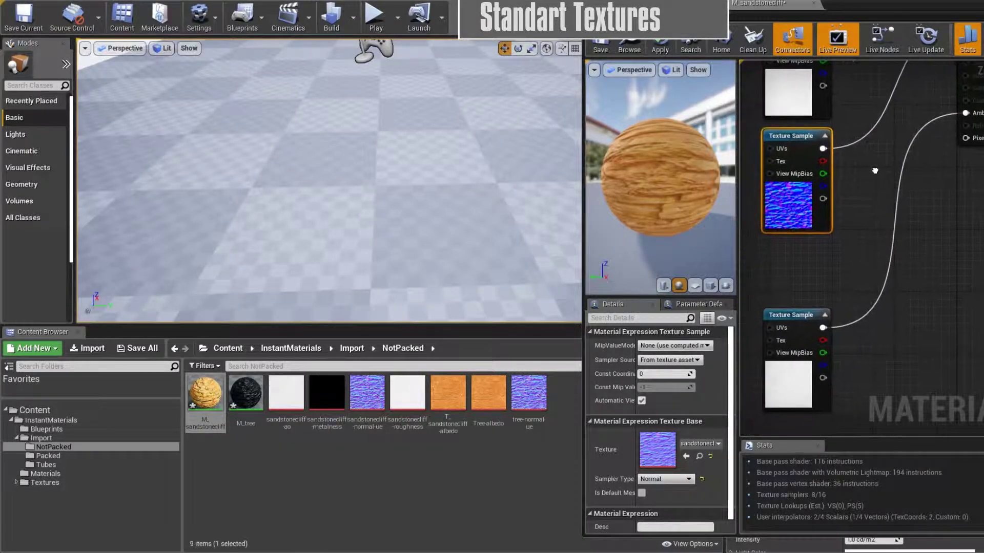
left_click(786, 368)
scroll(853, 303, "down", 5)
scroll(870, 182, "up", 3)
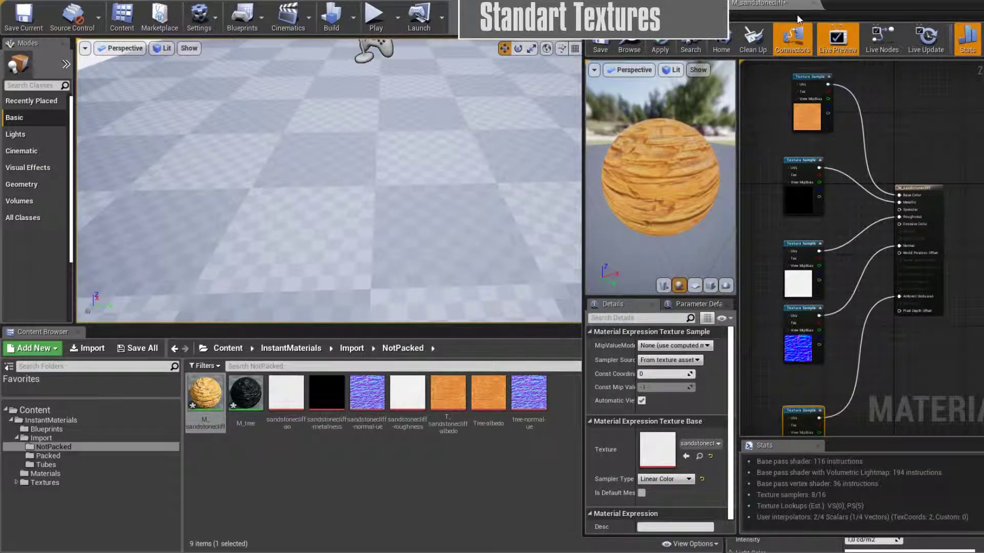
Check the two tree textures in the NotPacked folder and open the M_tree material.
left_click(308, 464)
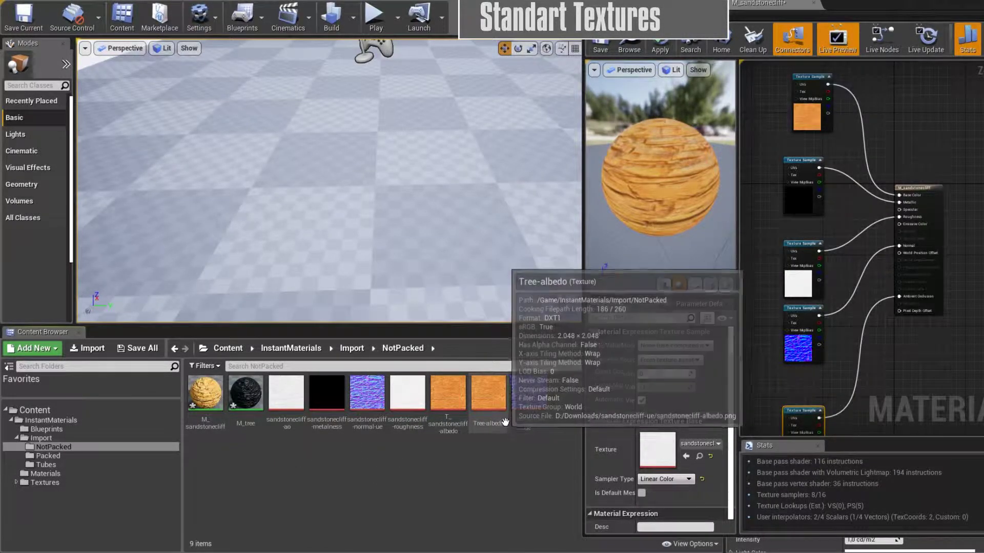
mouse_move(534, 390)
double_click(246, 393)
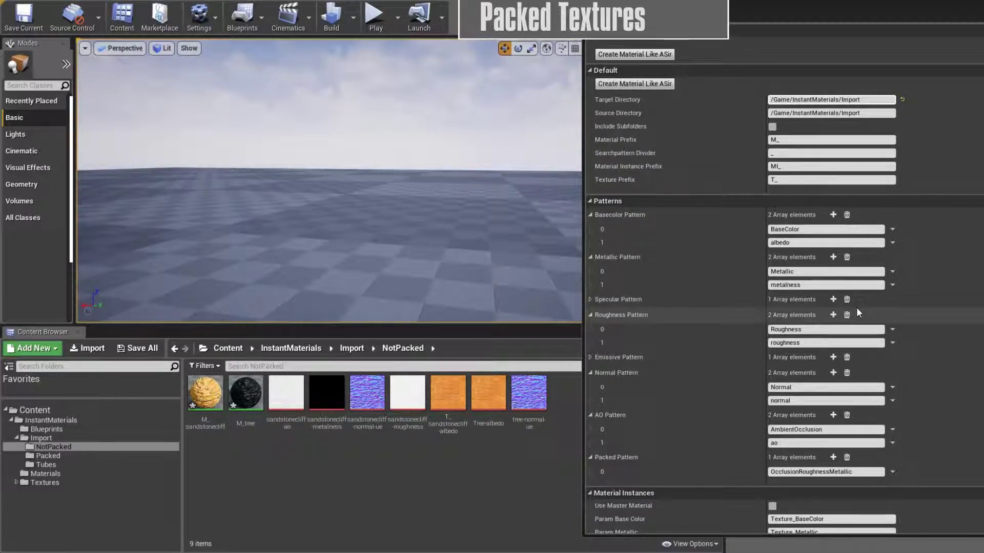
Open the Packed folder, then view and save the Tubes_Metal_GoldEdge_OcclusionRoughnessMetallic texture.
left_click(59, 457)
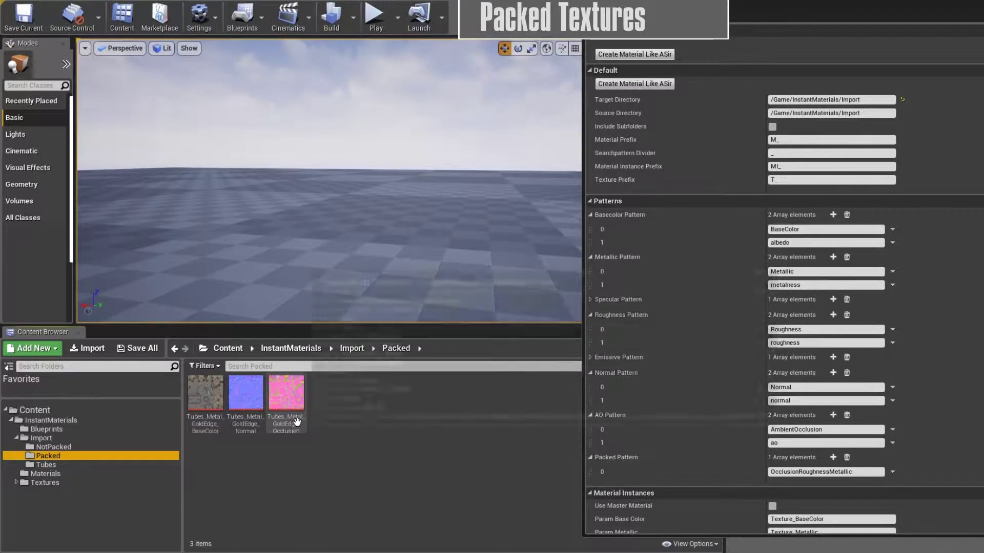
mouse_move(297, 421)
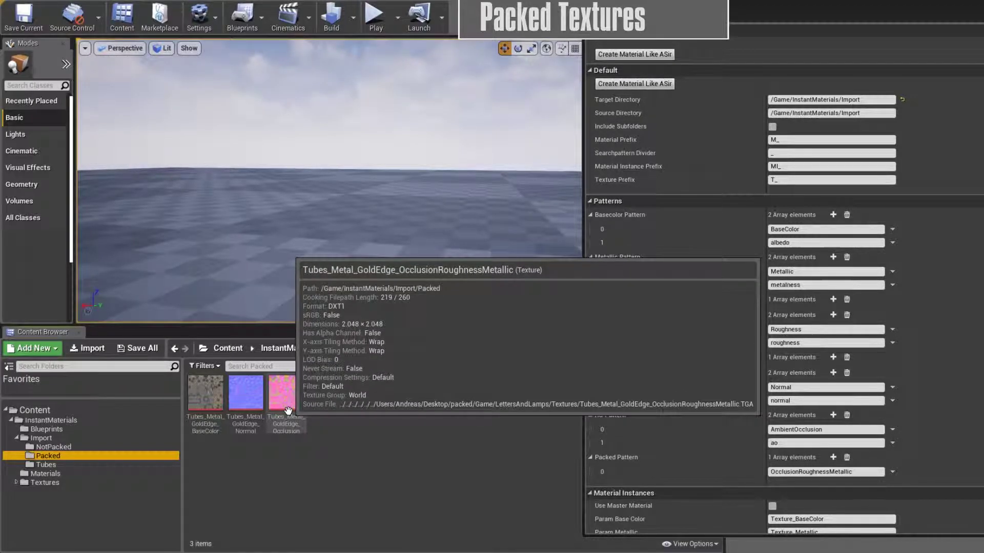
double_click(288, 410)
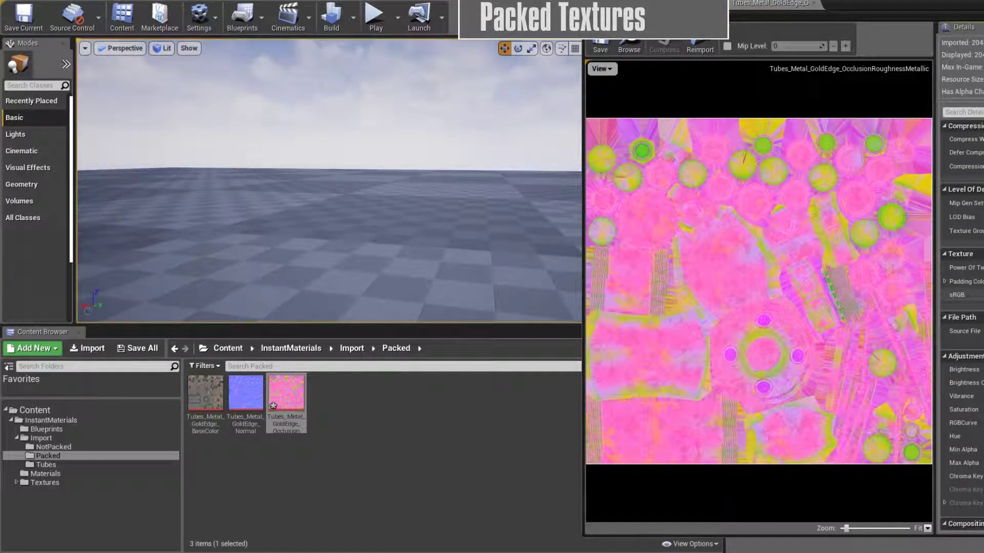
left_click(604, 48)
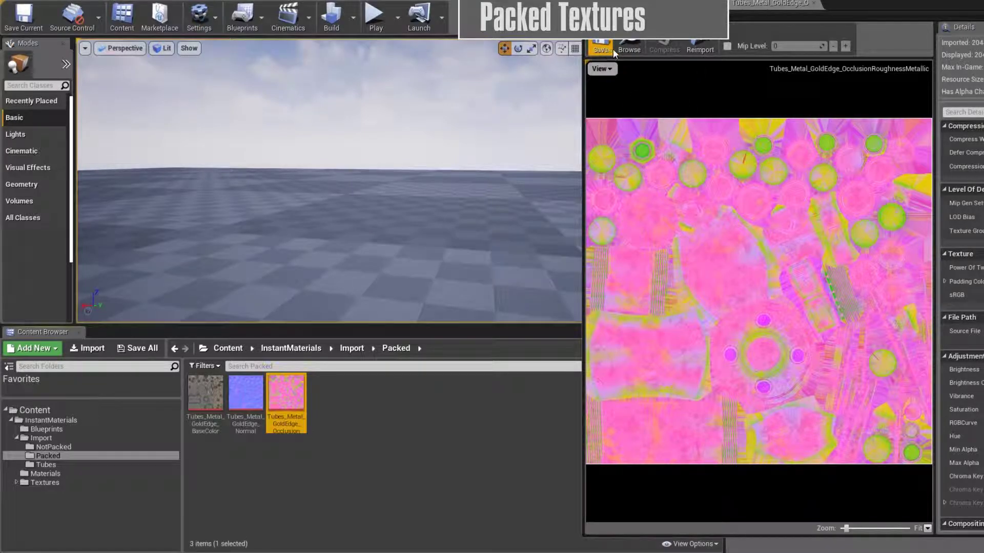
left_click(814, 3)
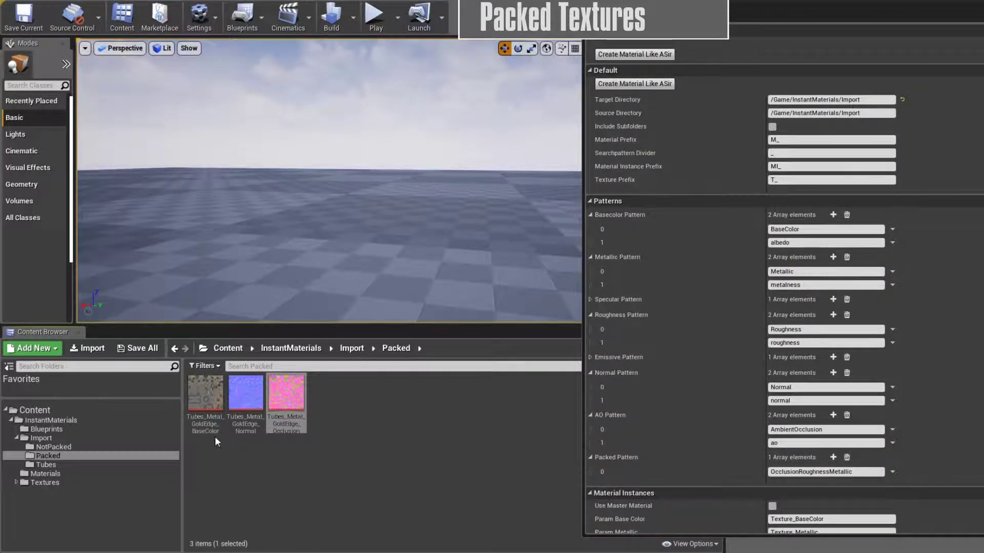
left_click(392, 426)
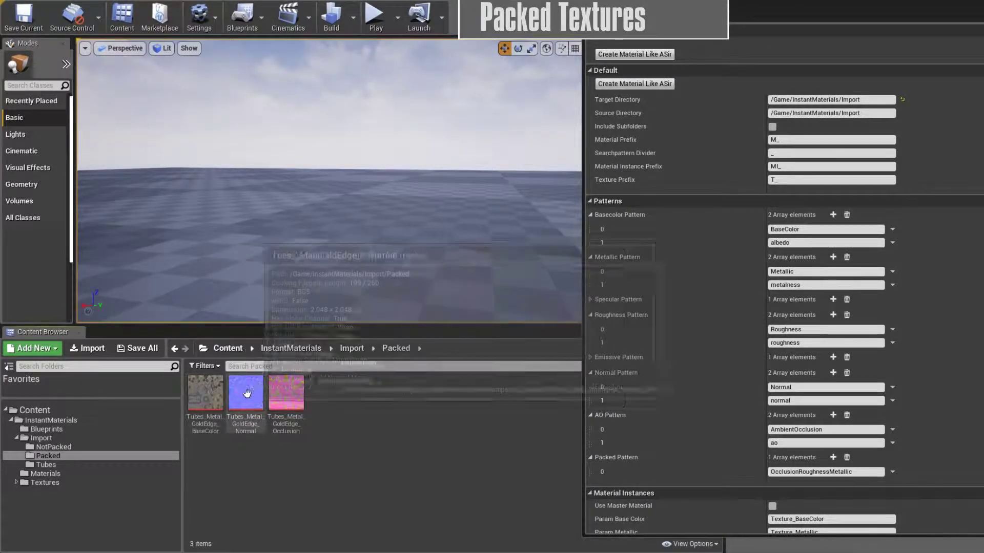
Check the search pattern divider and base color pattern, then set both Target and Source Directory to /Game/InstantMaterials/Import/Packed.
left_click(799, 153)
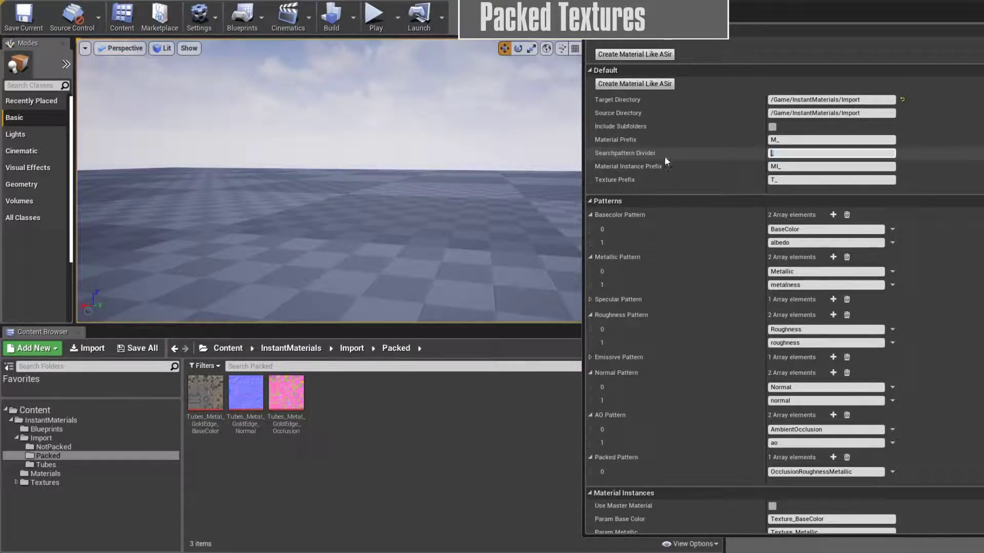
left_click(804, 230)
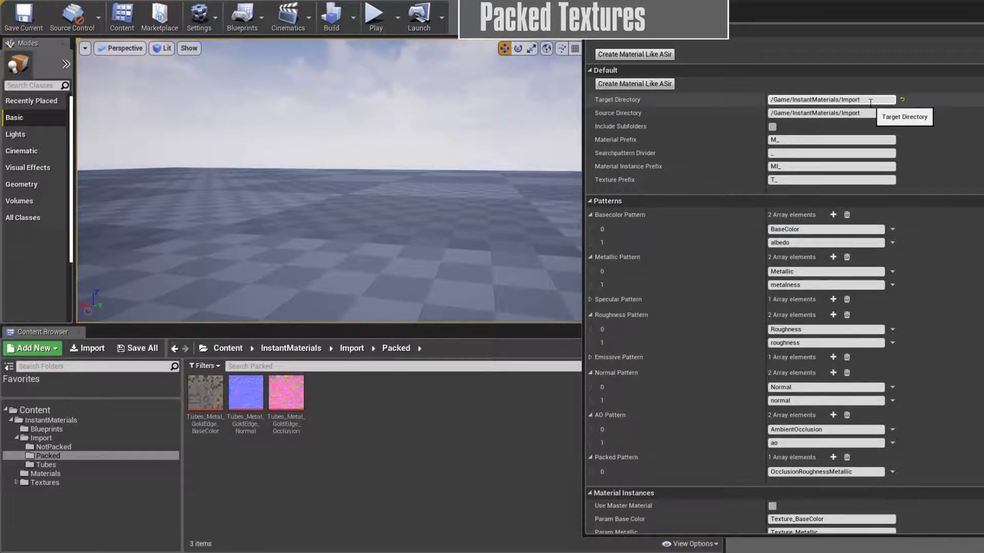
type("/Packed")
key("Return")
key("ctrl+c")
left_click(841, 113)
key("ctrl+v")
key("Return")
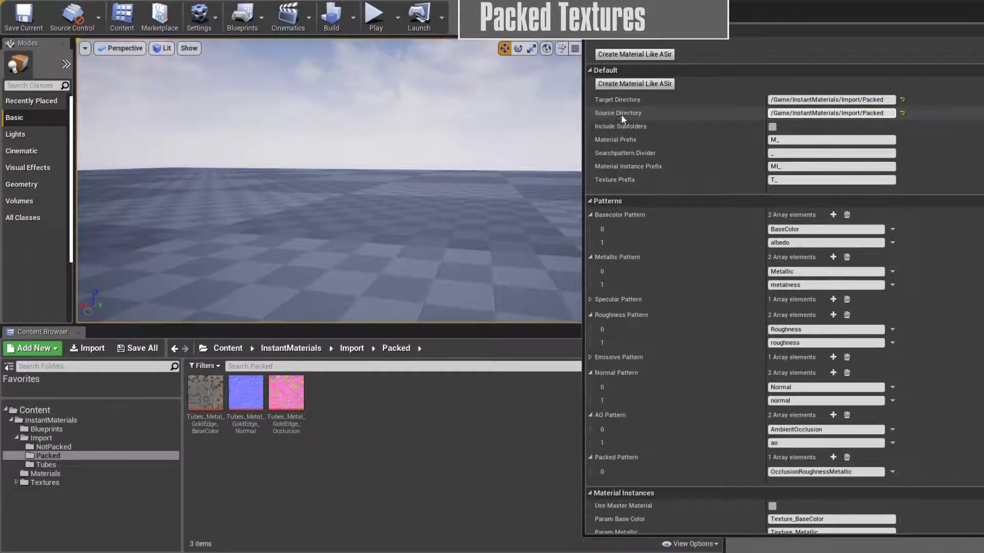
Generate the material from the packed Tubes textures and open the resulting M_Tubes material.
left_click(662, 84)
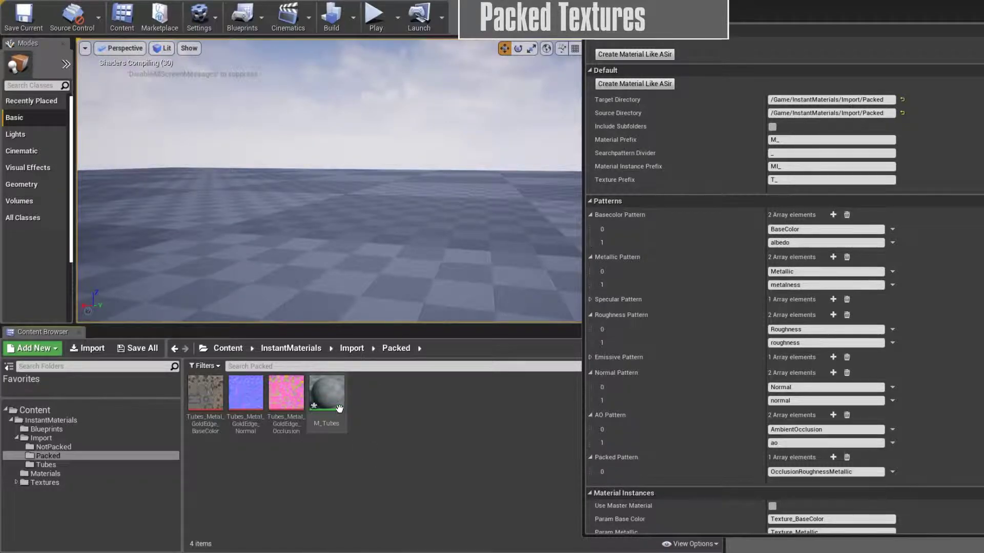
double_click(331, 397)
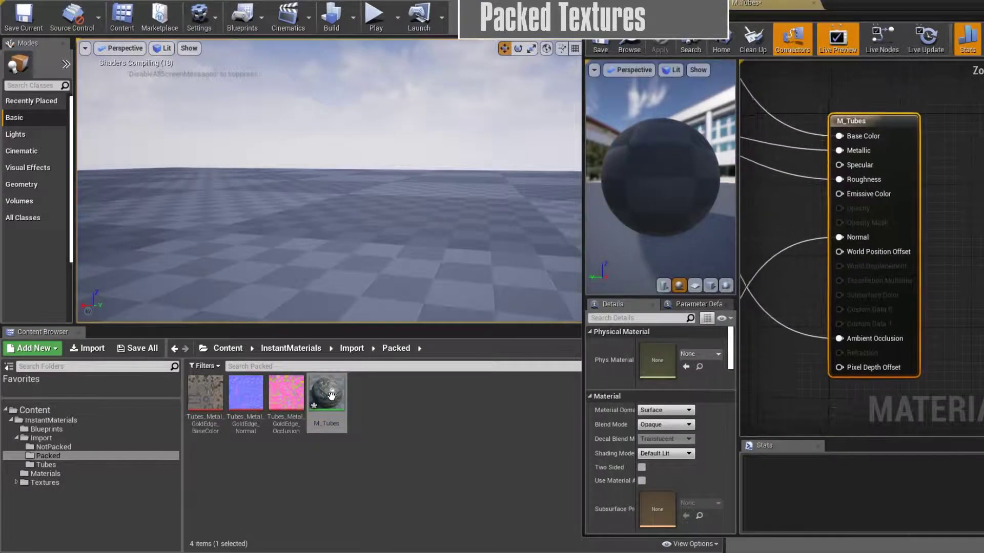
right_click_drag(845, 154, 842, 196)
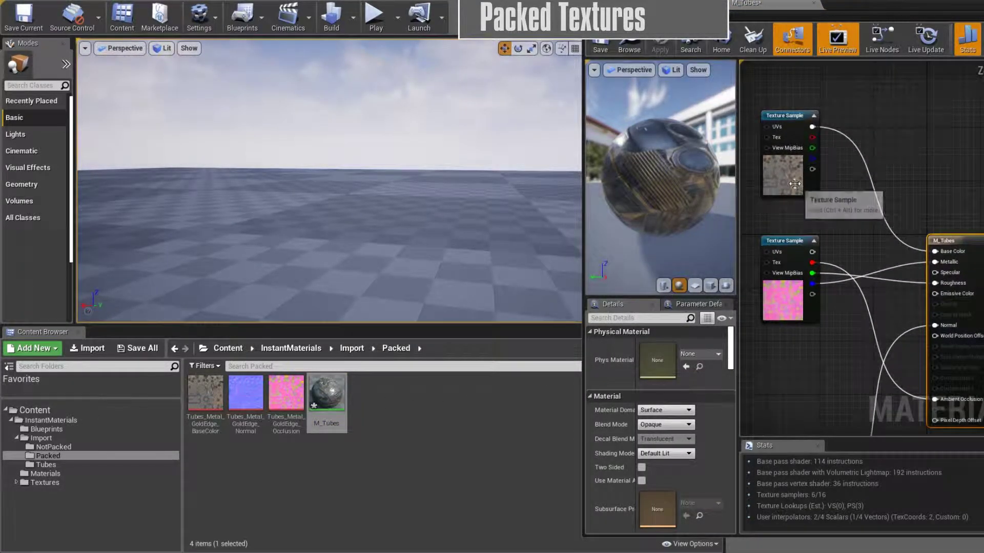
Nudge the packed texture's sample down in the graph and examine its channel connections to Metallic, Roughness and Ambient Occlusion.
left_click(750, 141)
right_click_drag(779, 271, 790, 239)
left_click_drag(791, 240, 797, 260)
right_click_drag(808, 206, 799, 172)
scroll(798, 172, "up", 3)
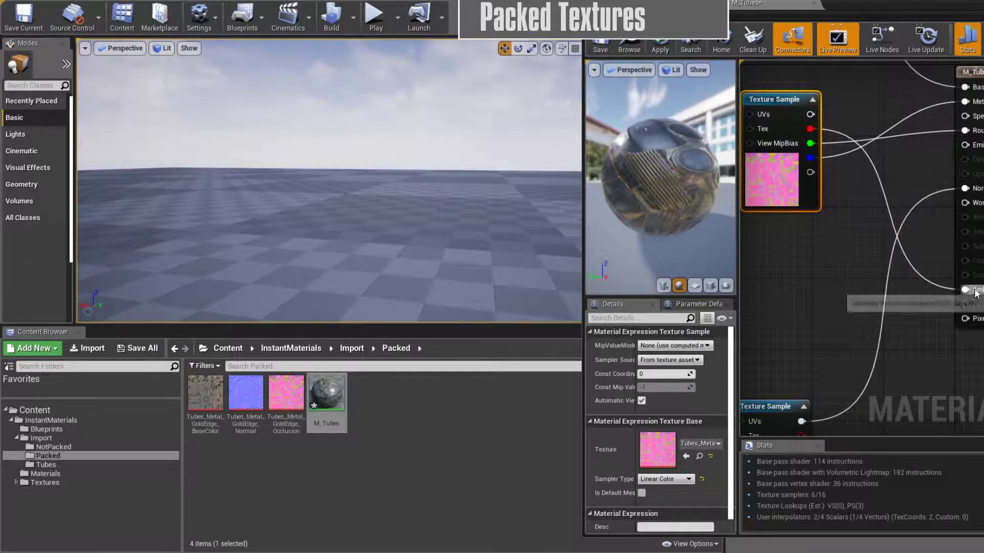
right_click_drag(821, 128, 805, 148)
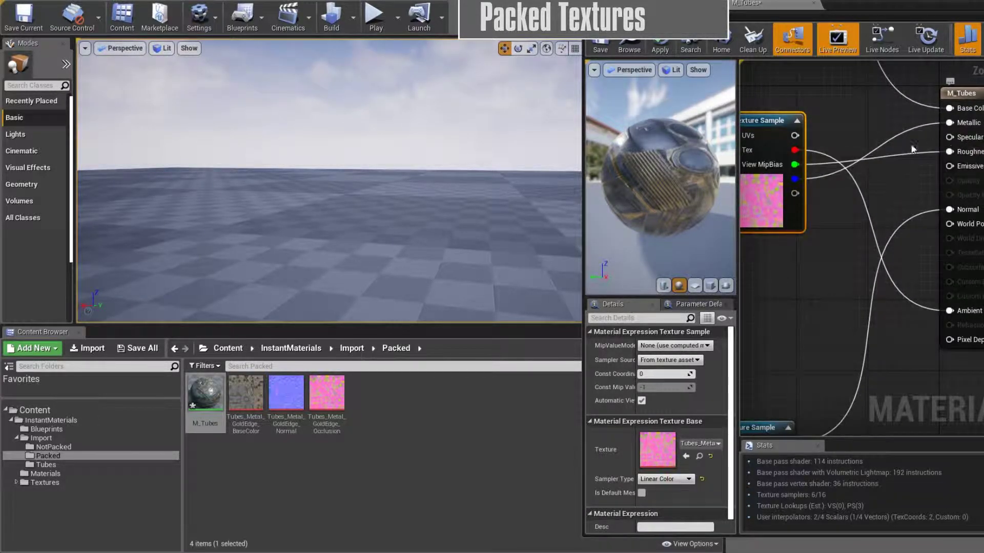
right_click_drag(847, 256, 889, 237)
scroll(888, 237, "down", 2)
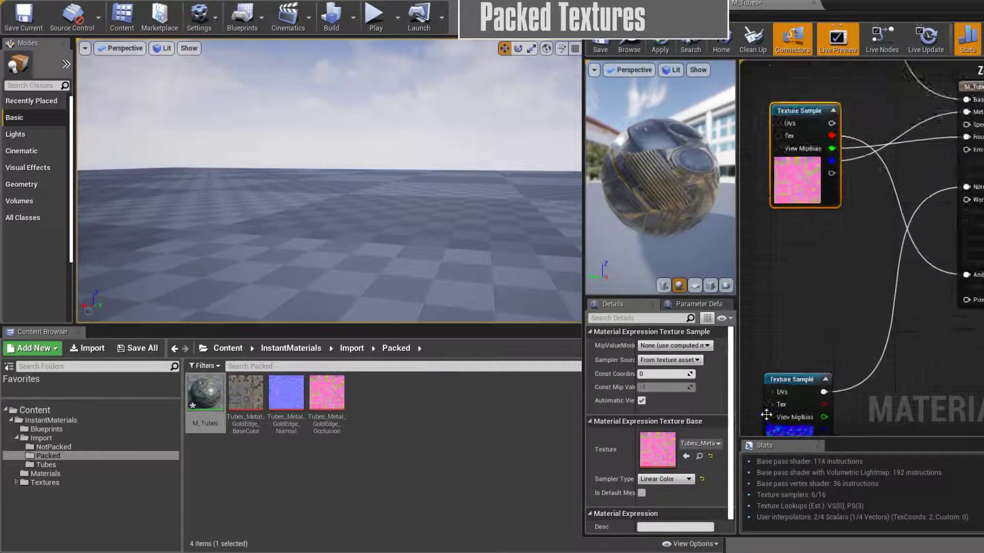
Move the normal map's texture sample up beneath the packed texture's sample and inspect the packed sample's settings.
left_click_drag(795, 428, 803, 293)
right_click_drag(802, 293, 795, 311)
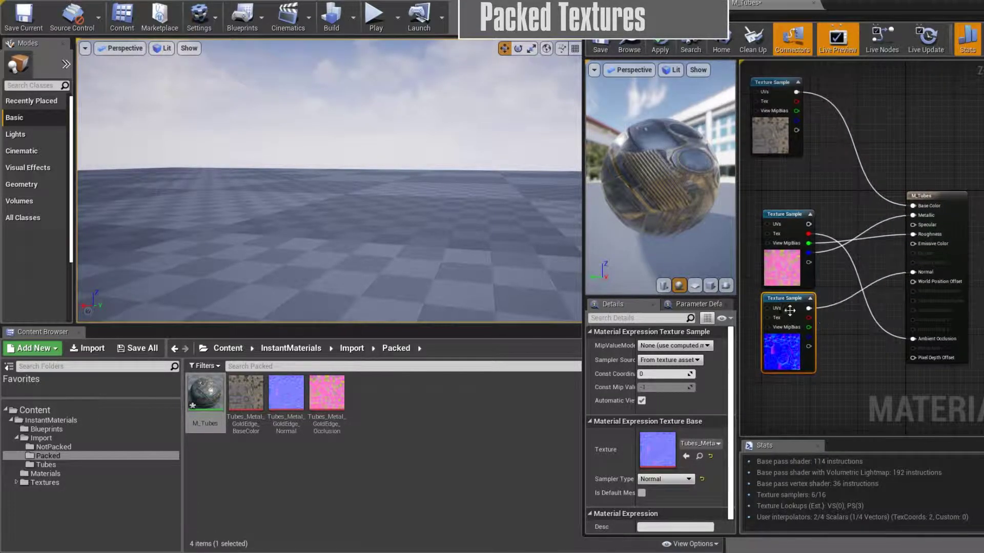
scroll(799, 307, "up", 2)
left_click(778, 209)
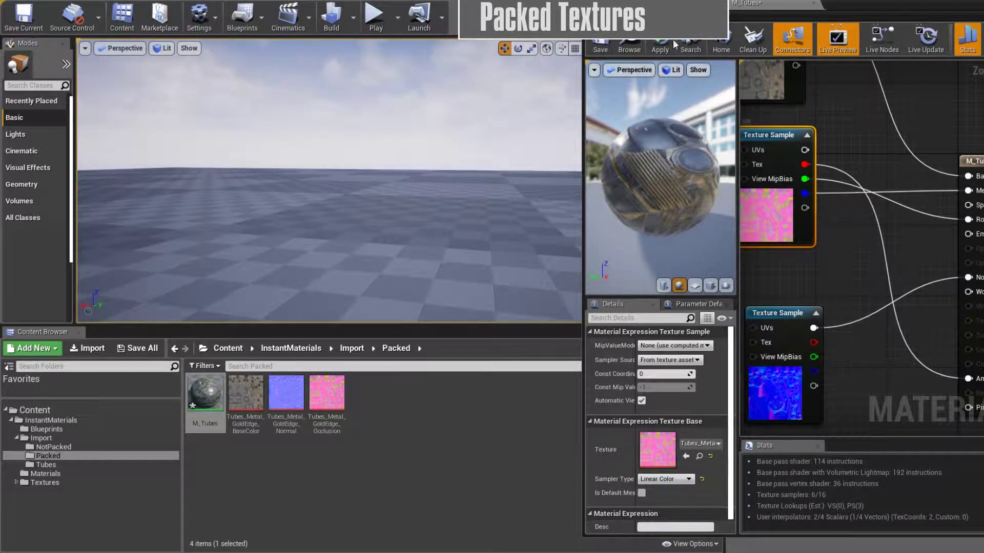
Return to the Create Materials settings and review the packed texture channel assignments and the available options for Packed Channel R.
left_click(743, 6)
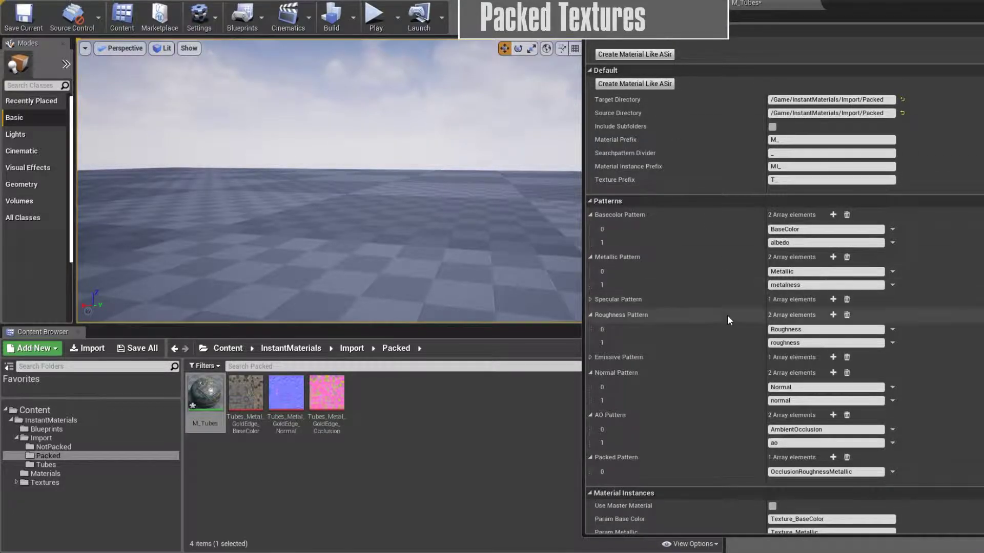
scroll(717, 313, "down", 5)
scroll(707, 306, "down", 3)
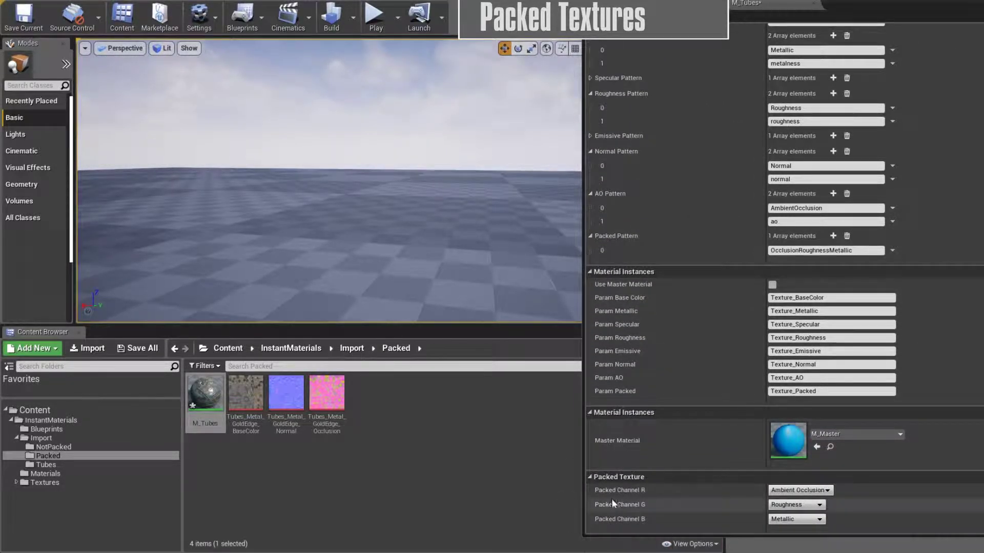
left_click(822, 491)
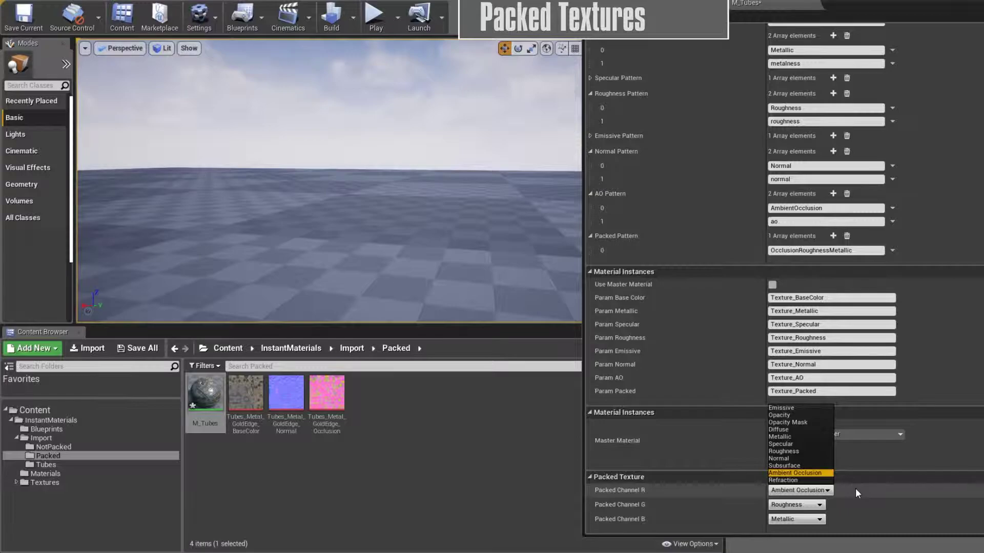
left_click(921, 502)
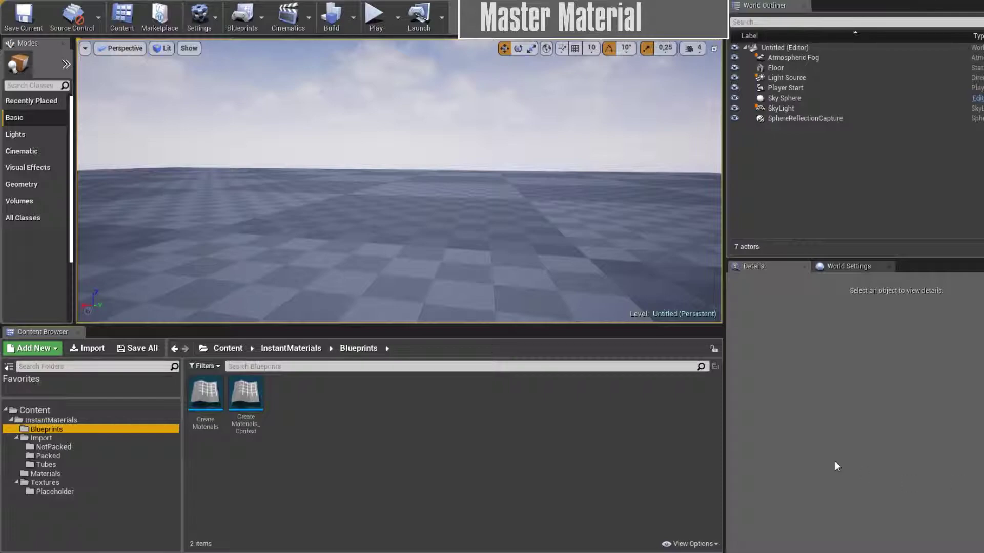
Open the M_Master material from the Materials folder and look over its node graph.
left_click(33, 473)
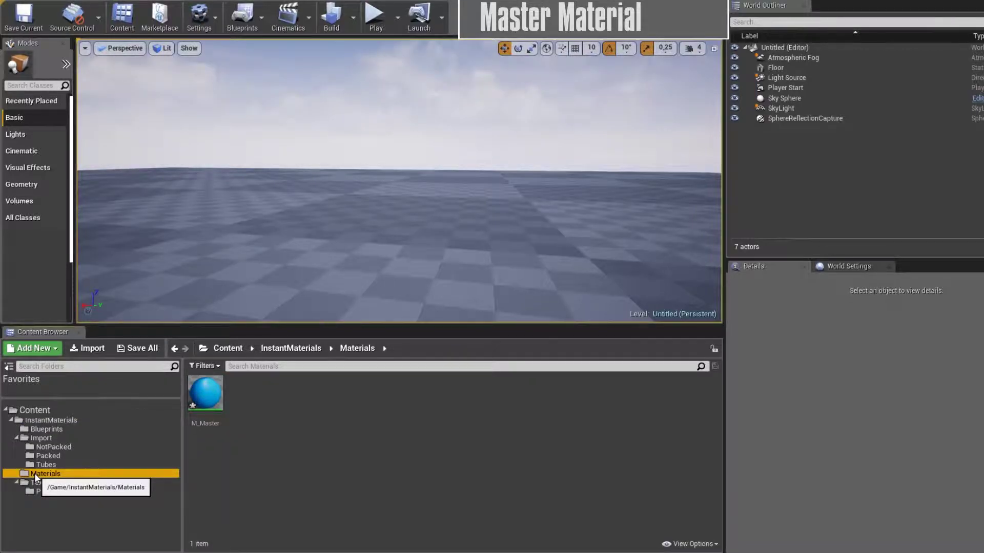
double_click(210, 397)
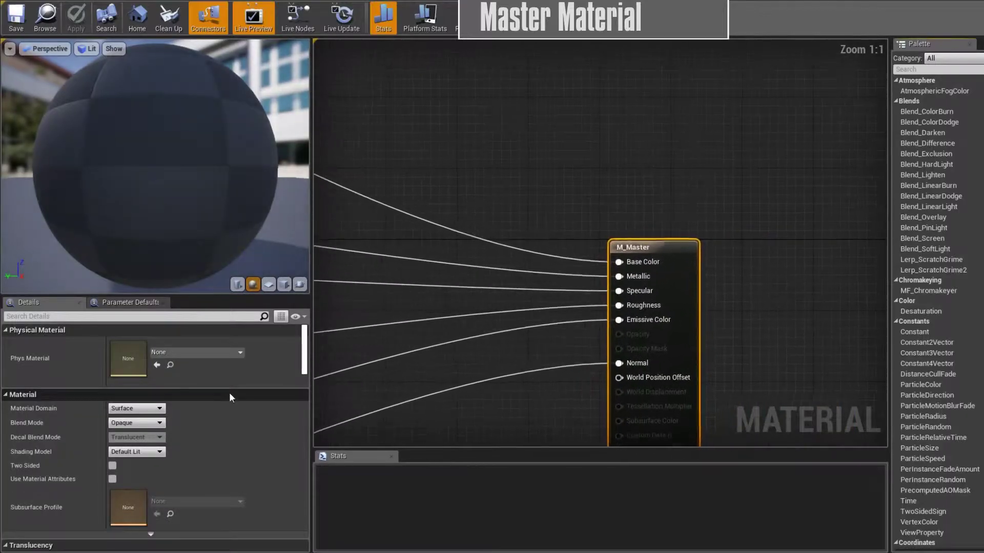
scroll(486, 348, "down", 4)
scroll(393, 227, "up", 6)
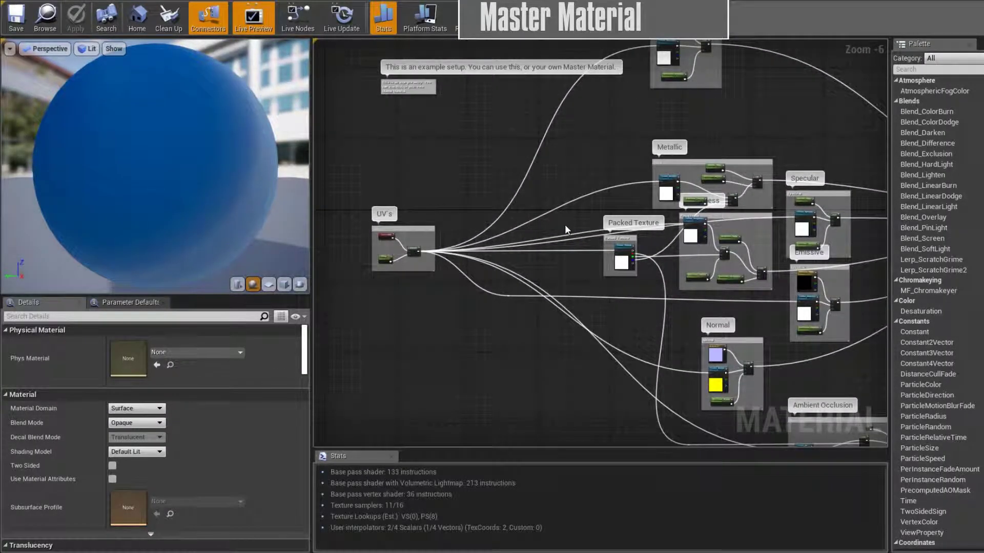
key("Home")
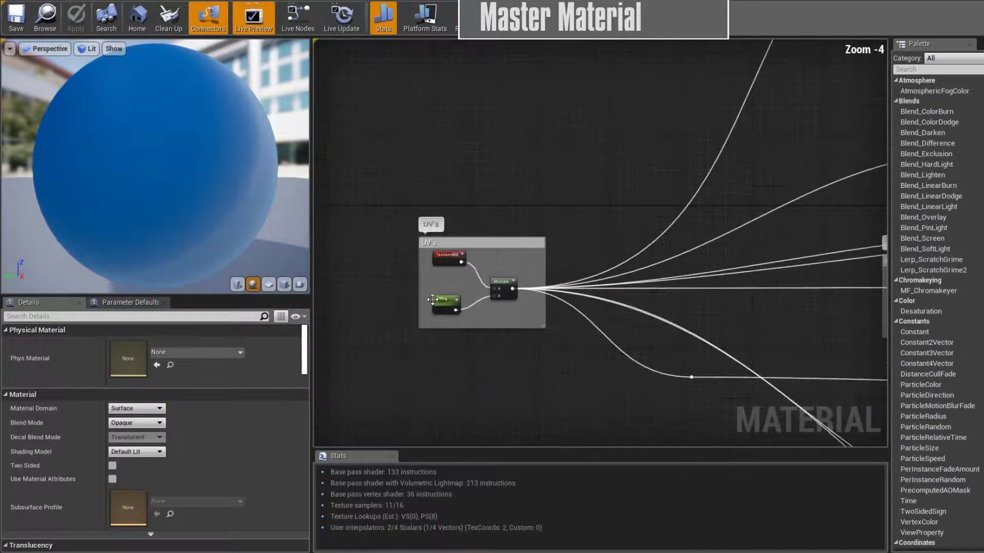
Inspect the Basecolor group's texture and color parameters and align the UseTexture_BaseColor parameter beneath the Texture_BaseColor node.
scroll(464, 191, "up", 9)
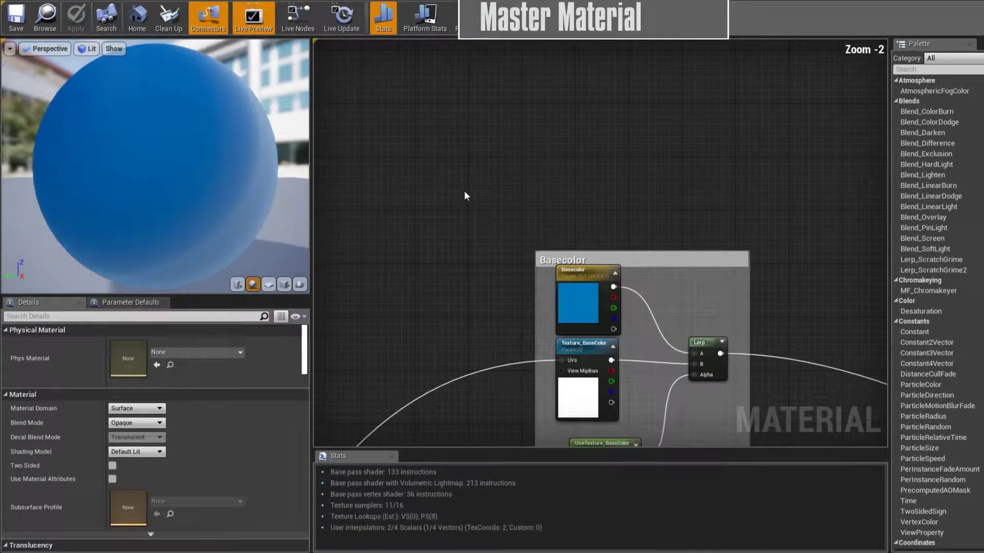
right_click_drag(600, 363, 465, 241)
left_click(440, 277)
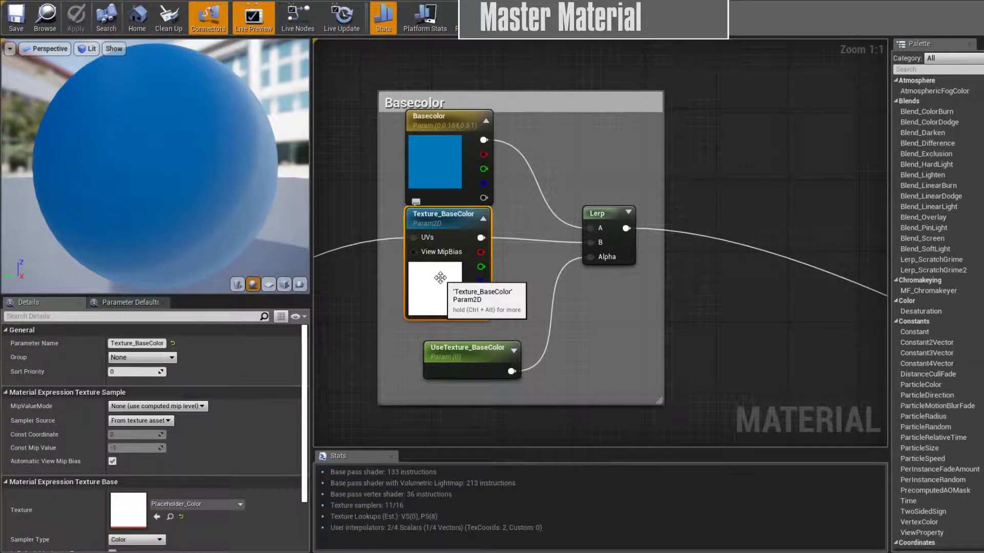
left_click(447, 154)
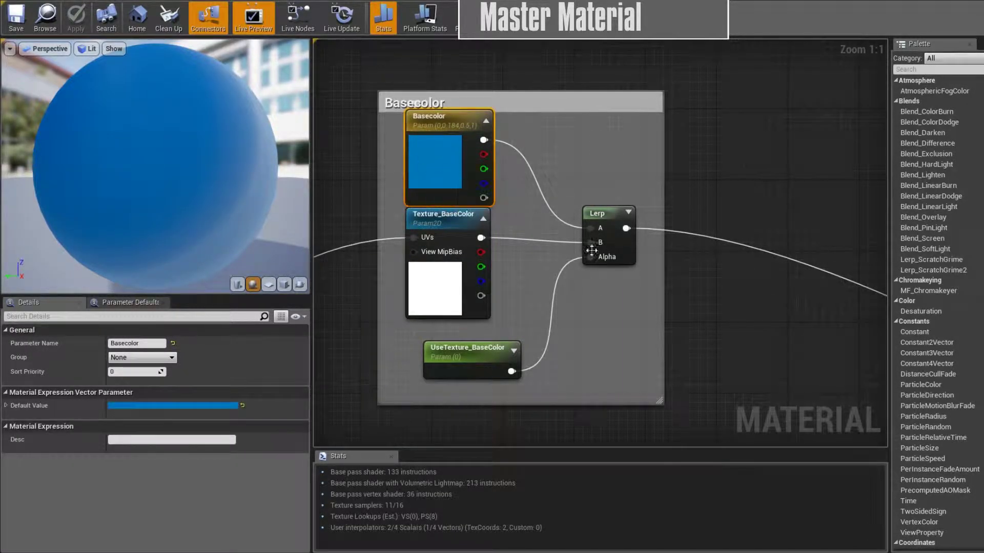
mouse_move(453, 356)
left_mouse_down()
mouse_move(431, 332)
mouse_move(448, 359)
mouse_move(439, 346)
left_mouse_up()
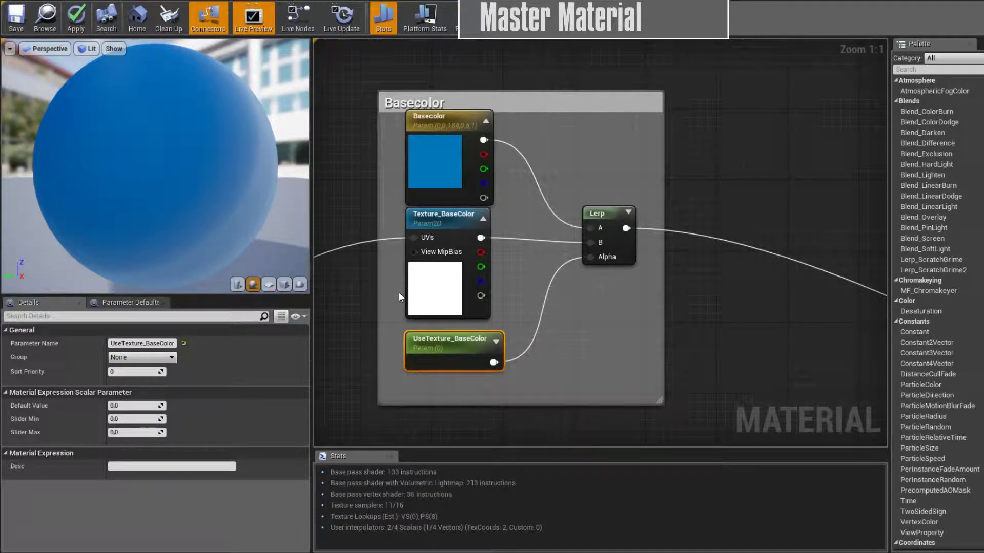
scroll(398, 291, "down", 6)
right_click_drag(490, 349, 468, 159)
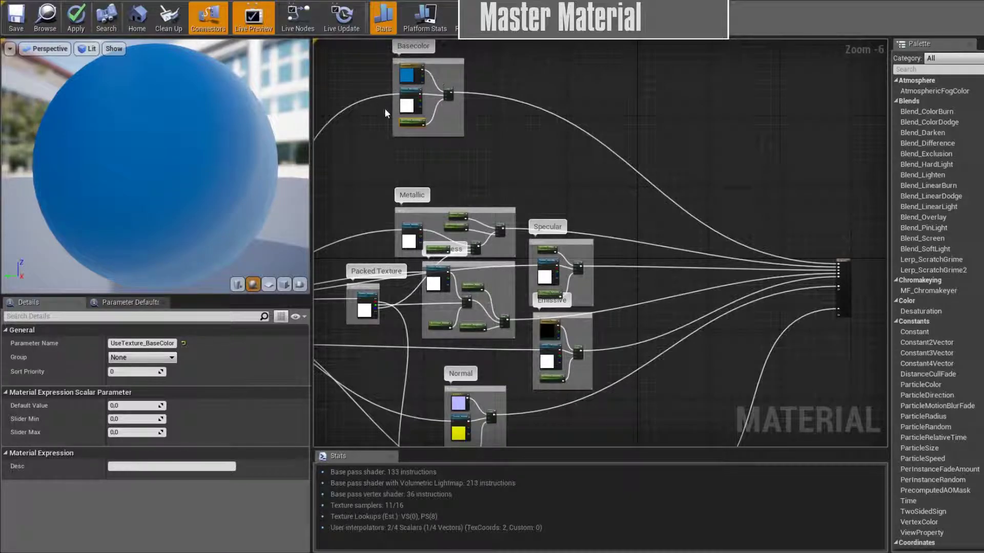